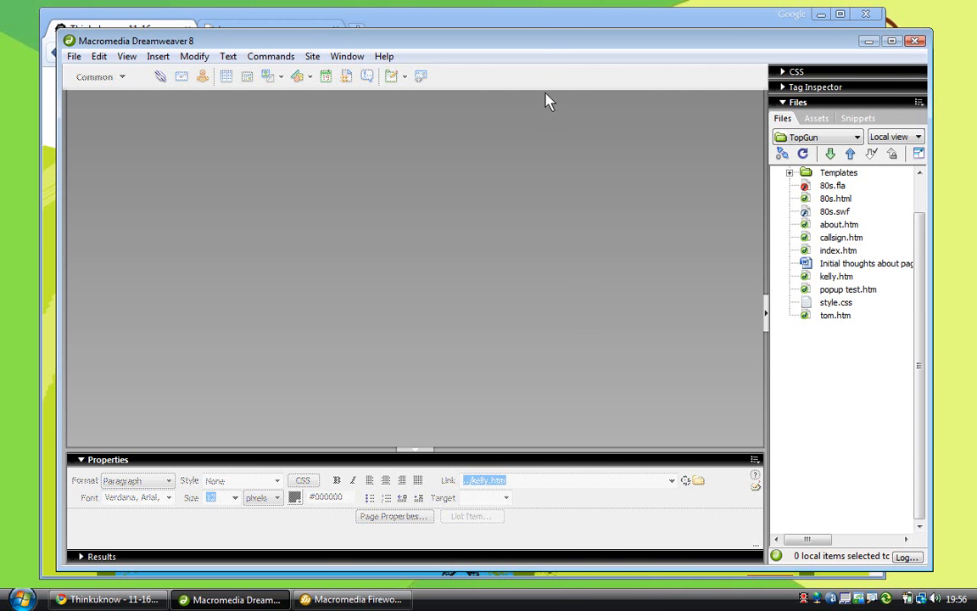
Step: Switch to Chrome and examine the Thinkuknow site's Chat page navigation and the top gun home page as button examples
left_click(535, 25)
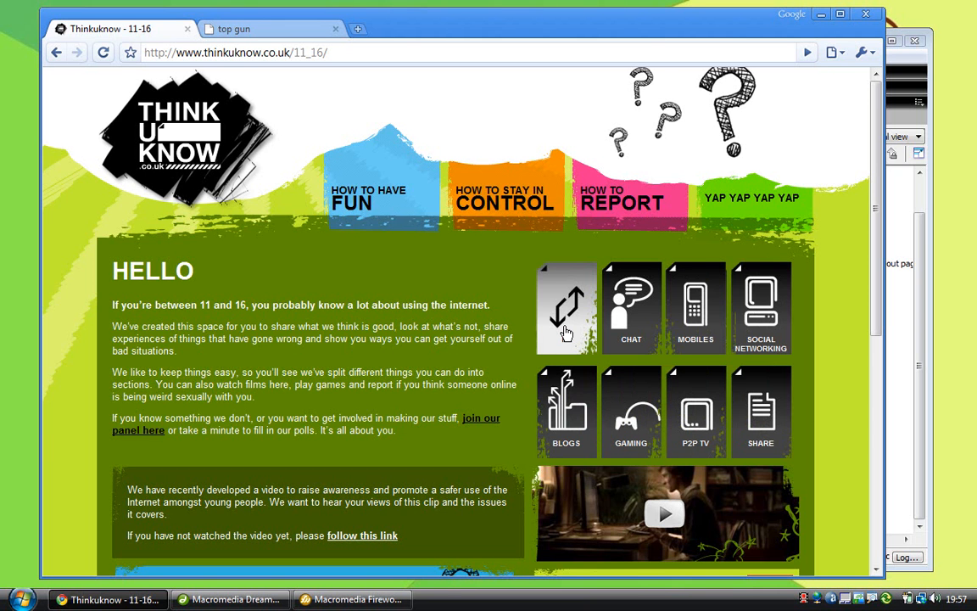
left_click(628, 321)
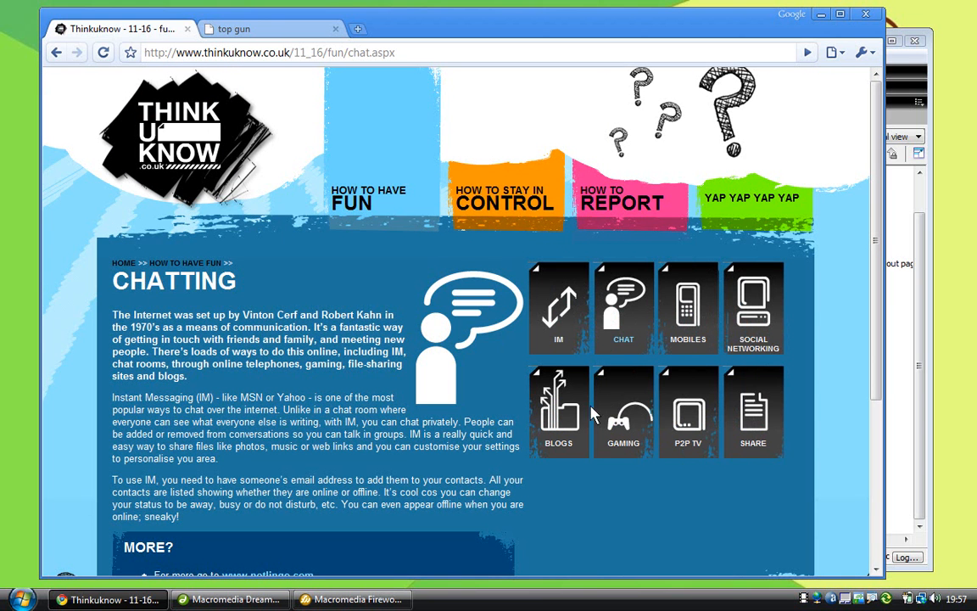
left_click(274, 31)
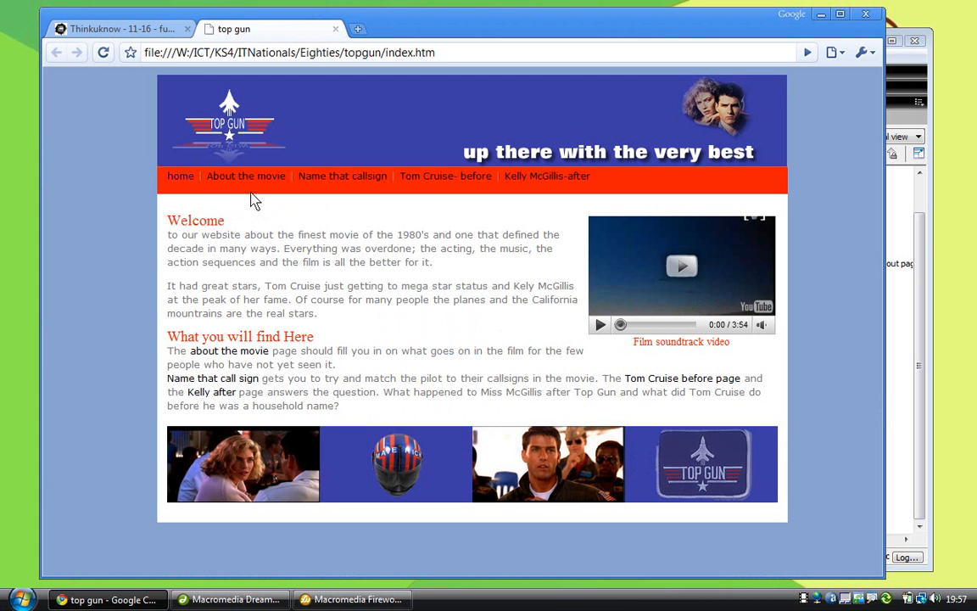
Step: Switch to Fireworks and create a new document 250 pixels wide and 30 pixels high with a transparent canvas
left_click(355, 600)
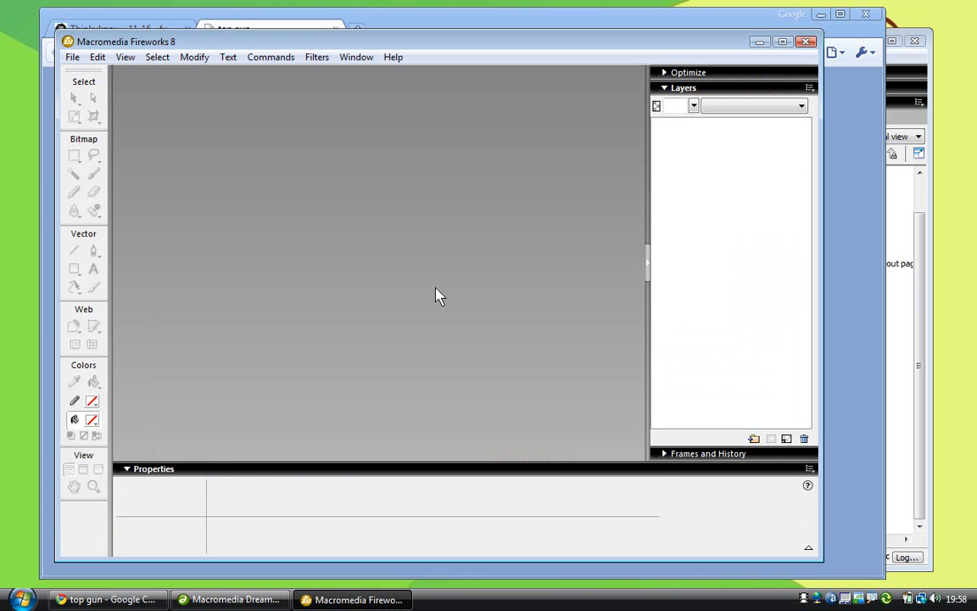
left_click(72, 58)
mouse_move(98, 58)
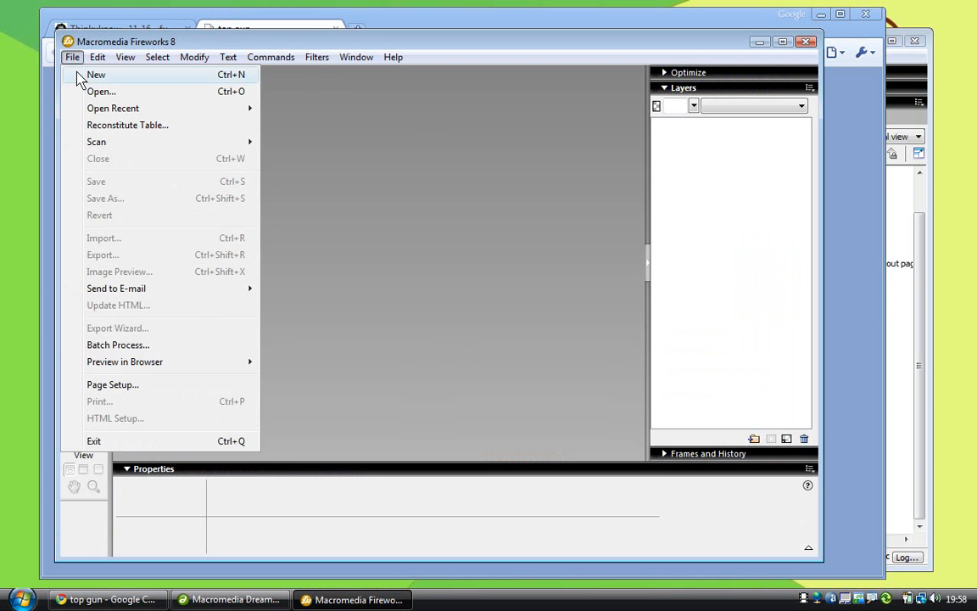
left_click(79, 74)
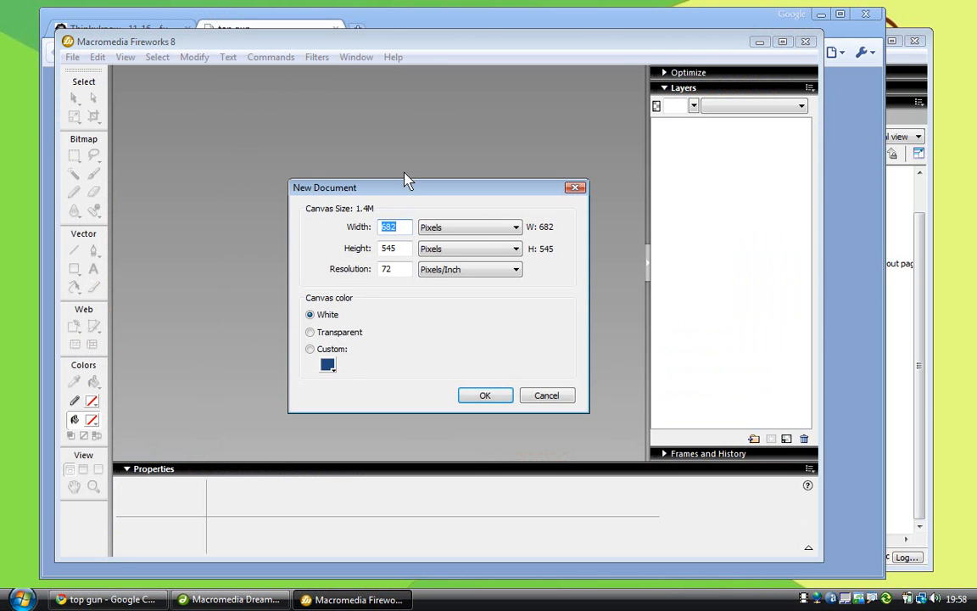
left_click_drag(405, 181, 417, 161)
type("250")
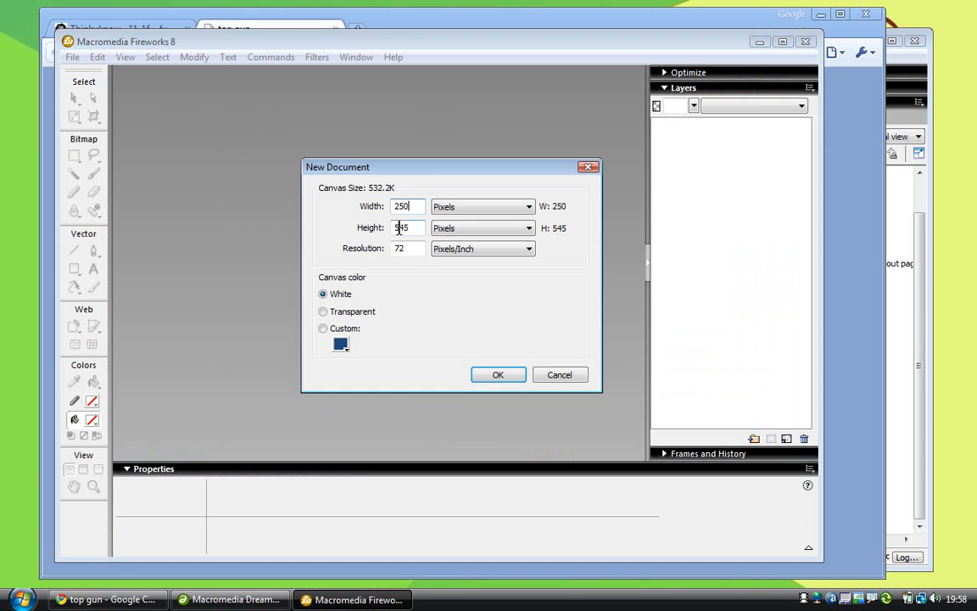
key("Tab")
type("30")
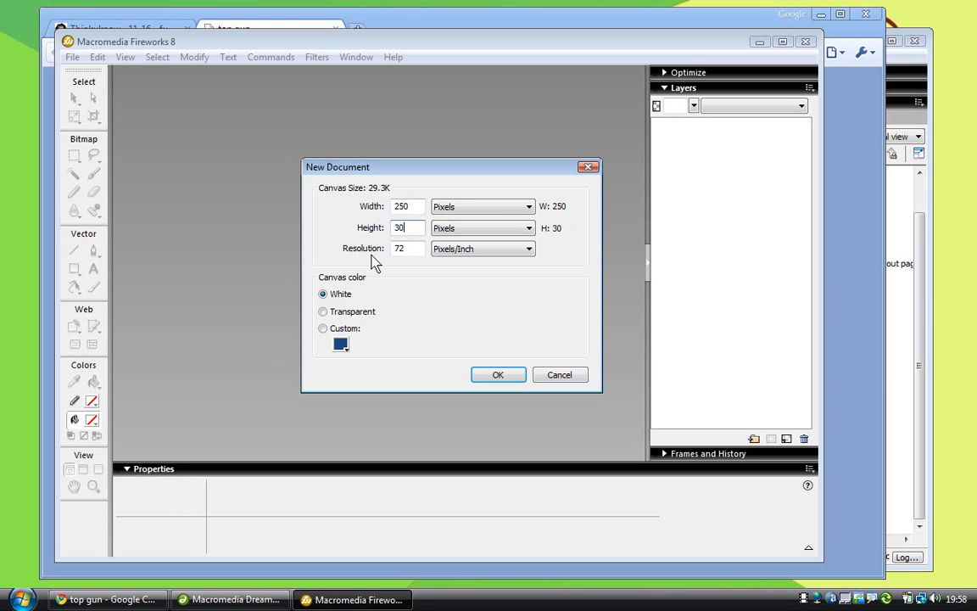
left_click(340, 313)
left_click(499, 375)
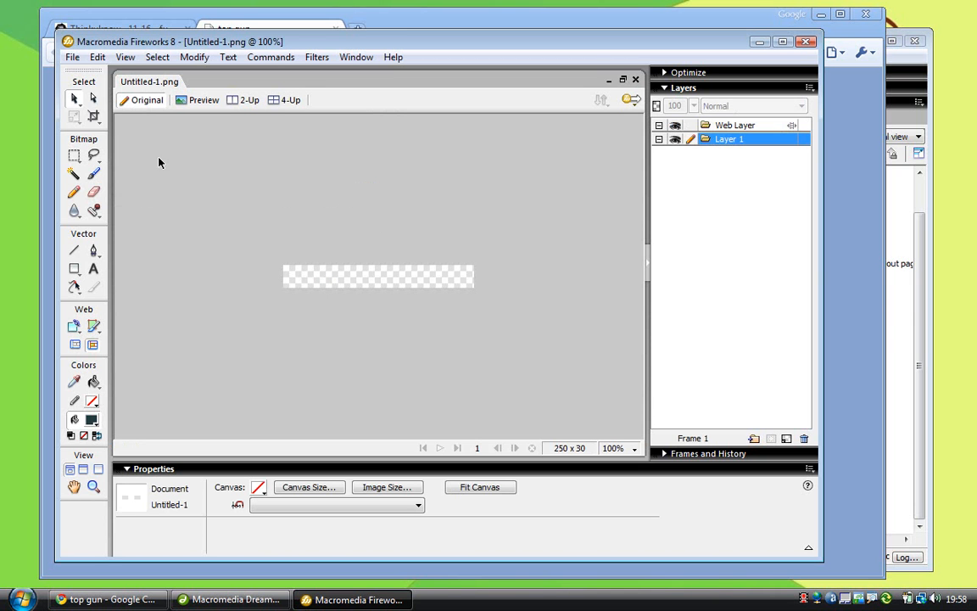
Step: Draw a rectangle about 243 by 22 pixels across the canvas and fill it with blue #0000FF
left_click(75, 269)
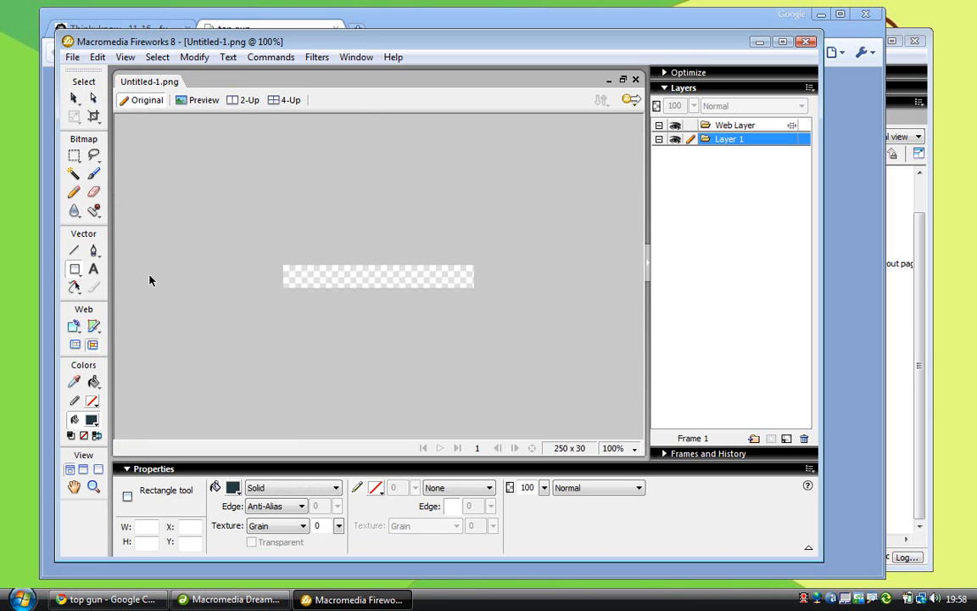
left_click_drag(286, 268, 472, 285)
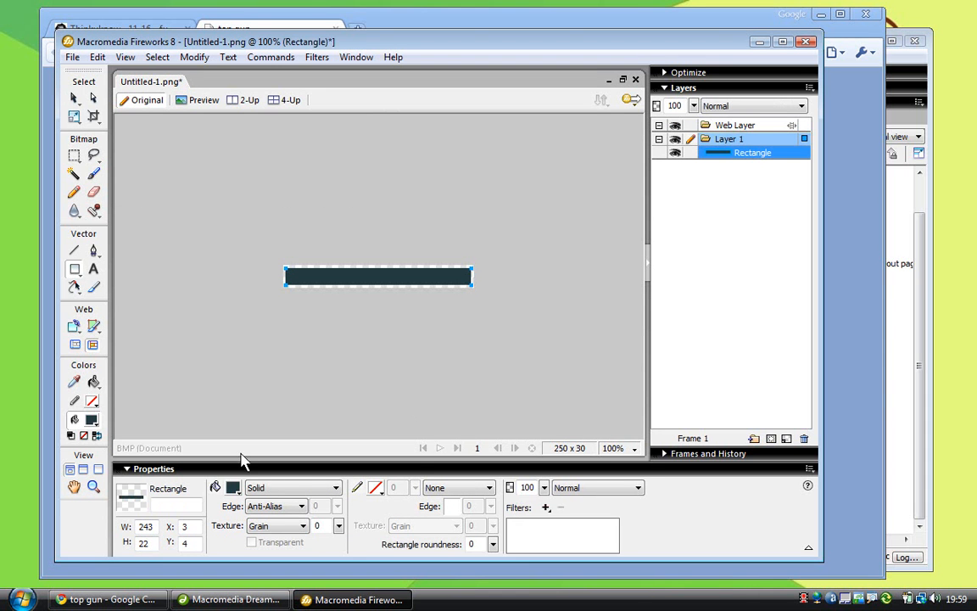
left_click(235, 489)
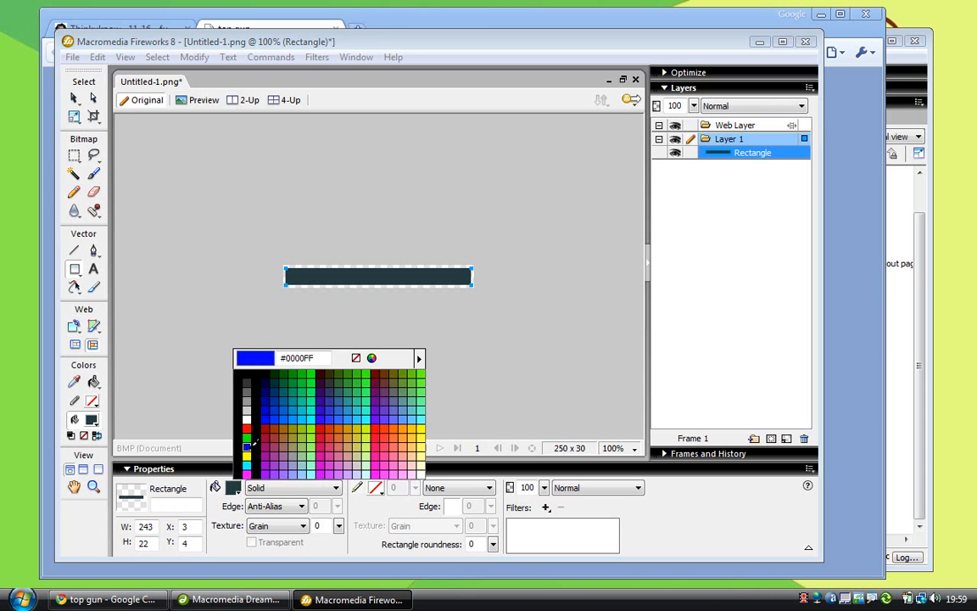
left_click(248, 446)
Step: Recolour the rectangle's fill with the blue sampled from the banner of the top gun web page
left_click_drag(374, 44, 461, 151)
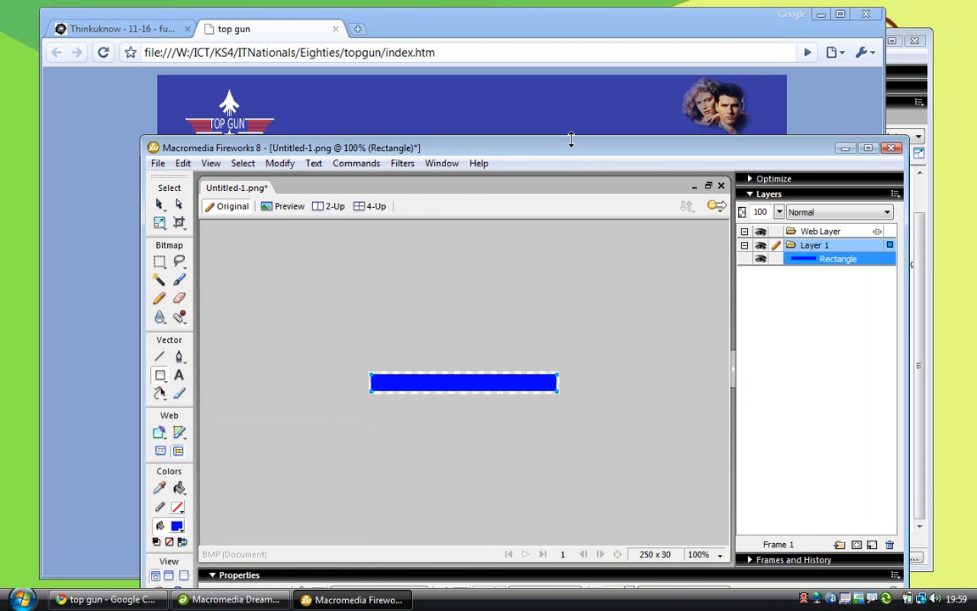
mouse_move(572, 151)
left_mouse_down()
mouse_move(573, 208)
mouse_move(561, 138)
left_mouse_up()
left_click(305, 523)
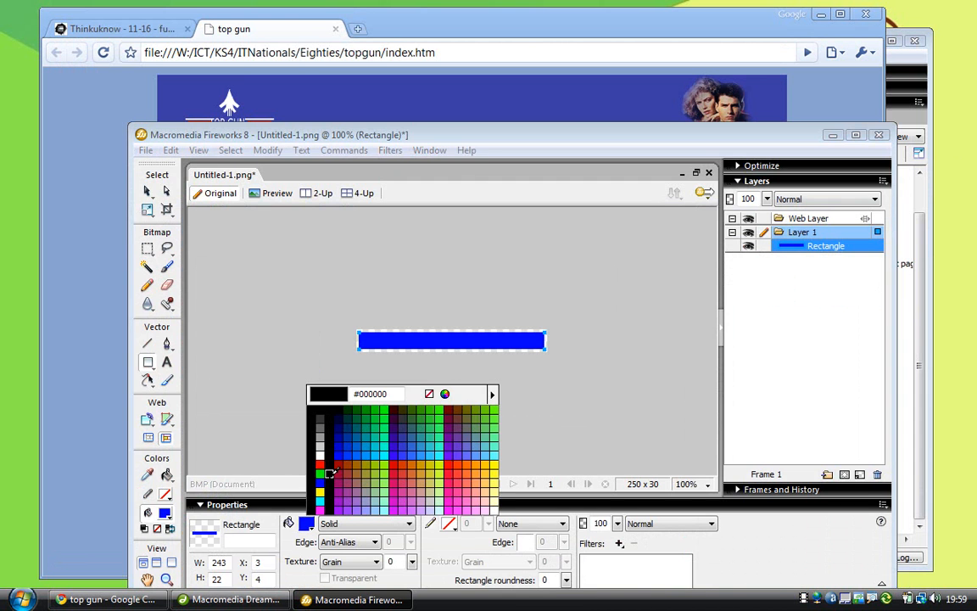
left_click(429, 110)
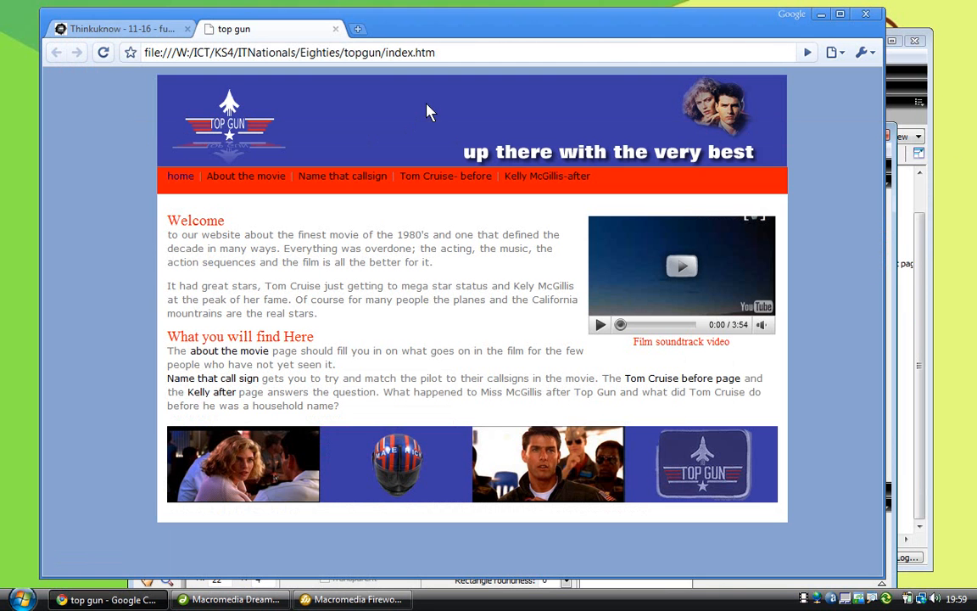
left_click(348, 600)
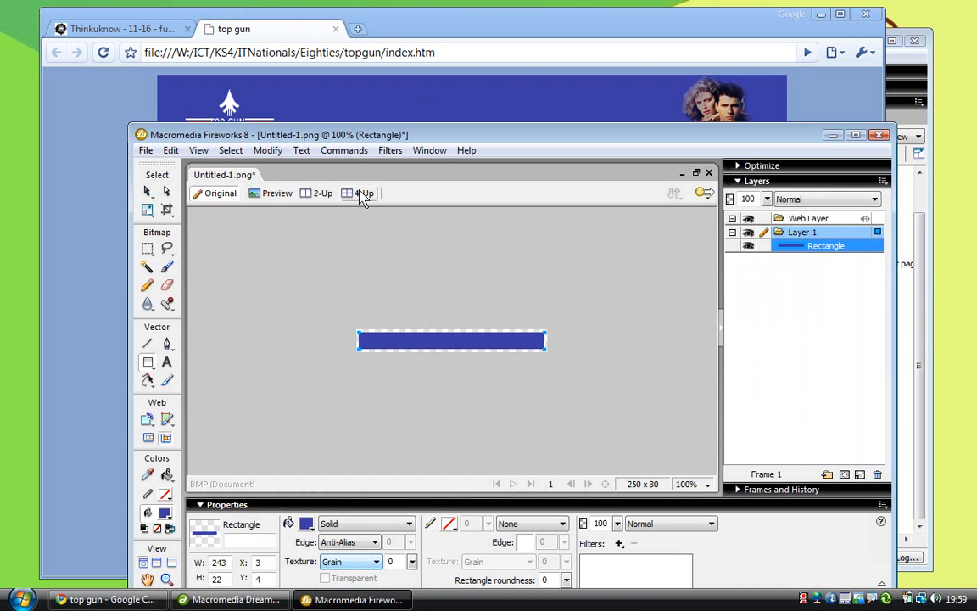
left_click_drag(392, 136, 366, 115)
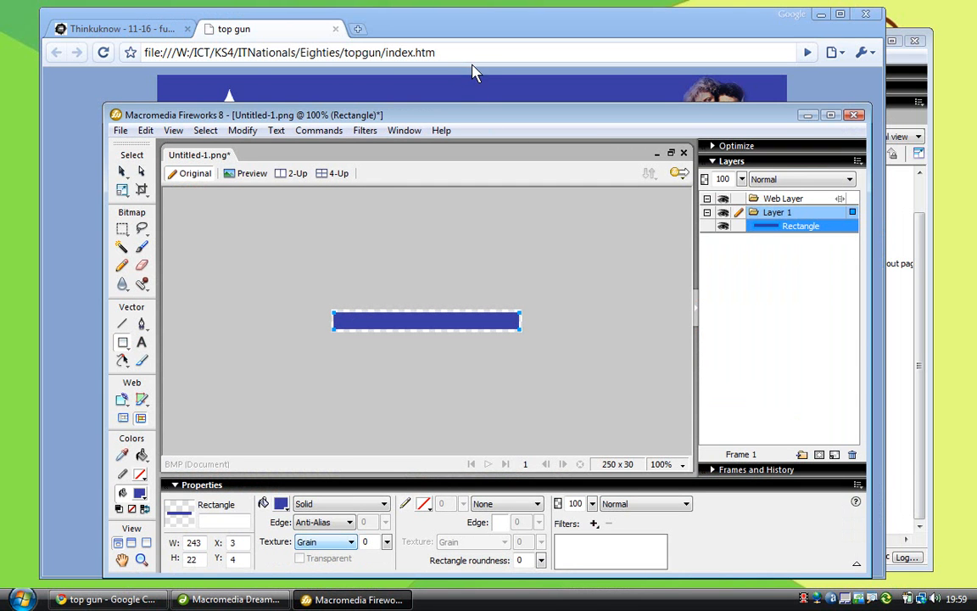
left_click_drag(477, 115, 465, 65)
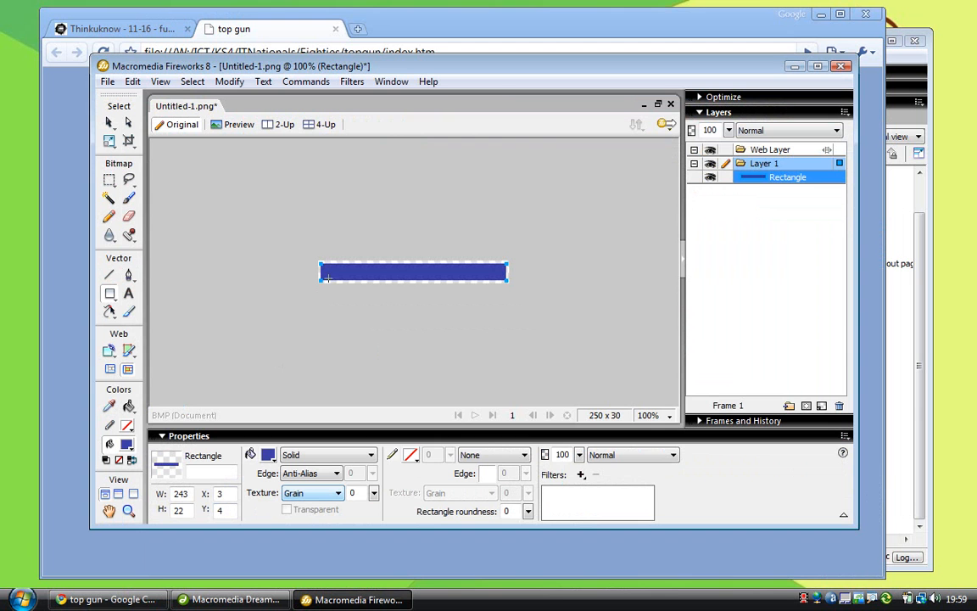
Step: Position the rectangle at X 1, Y 1 and set its size to 248 wide by 28 high
double_click(222, 494)
type("1")
key("Tab")
type("1")
key("Tab")
type("249")
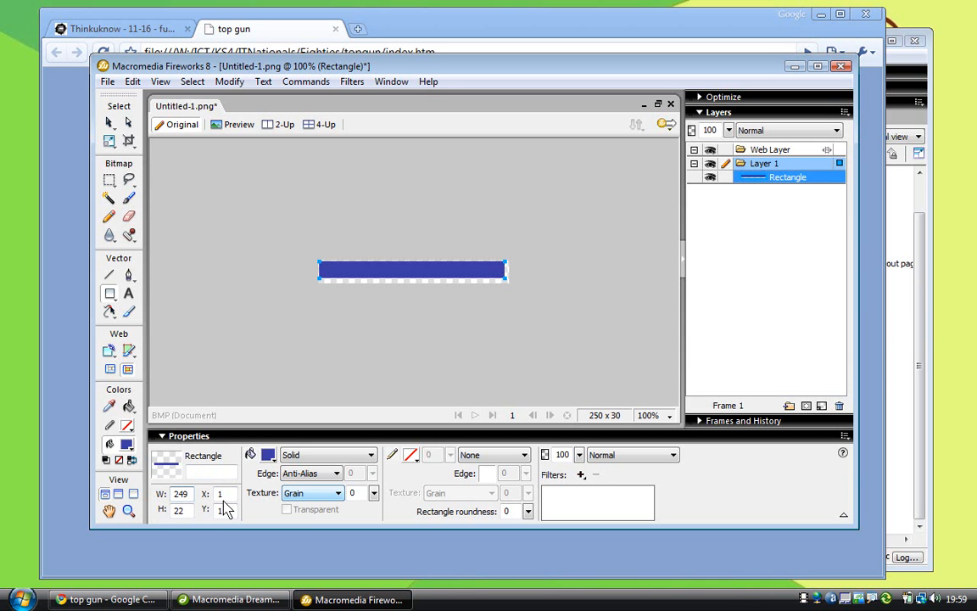
key("Tab")
type("28")
key("Return")
left_click(189, 498)
key("BackSpace")
type("8")
key("Tab")
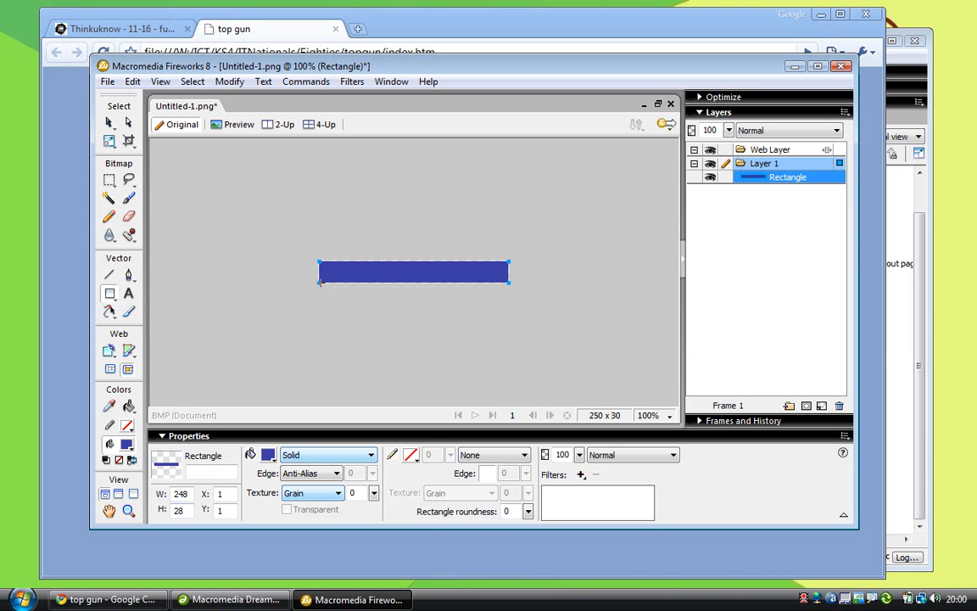
Step: Round the rectangle's corners with a rectangle roundness of 68
key("v")
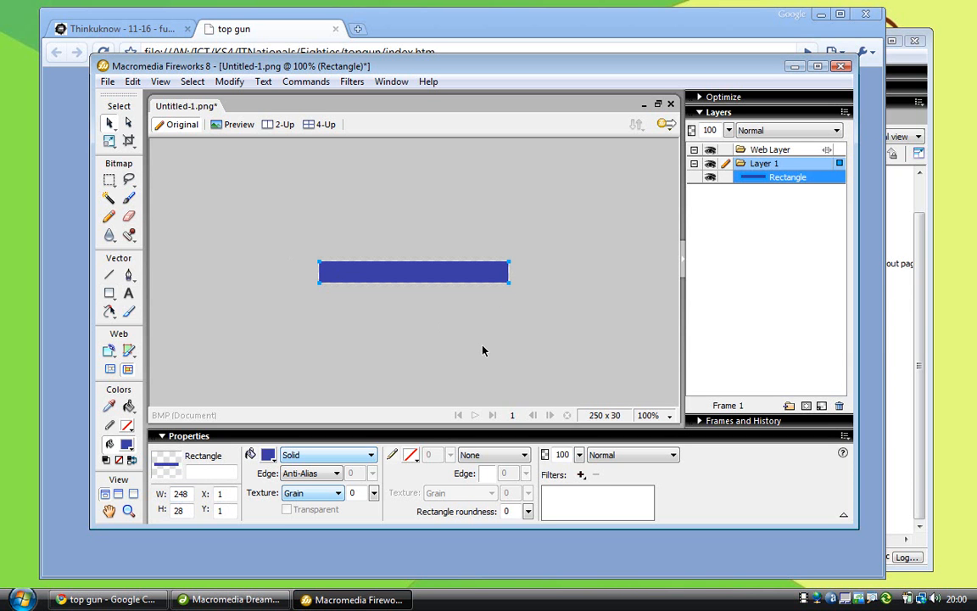
left_click(527, 511)
left_click_drag(528, 510, 528, 489)
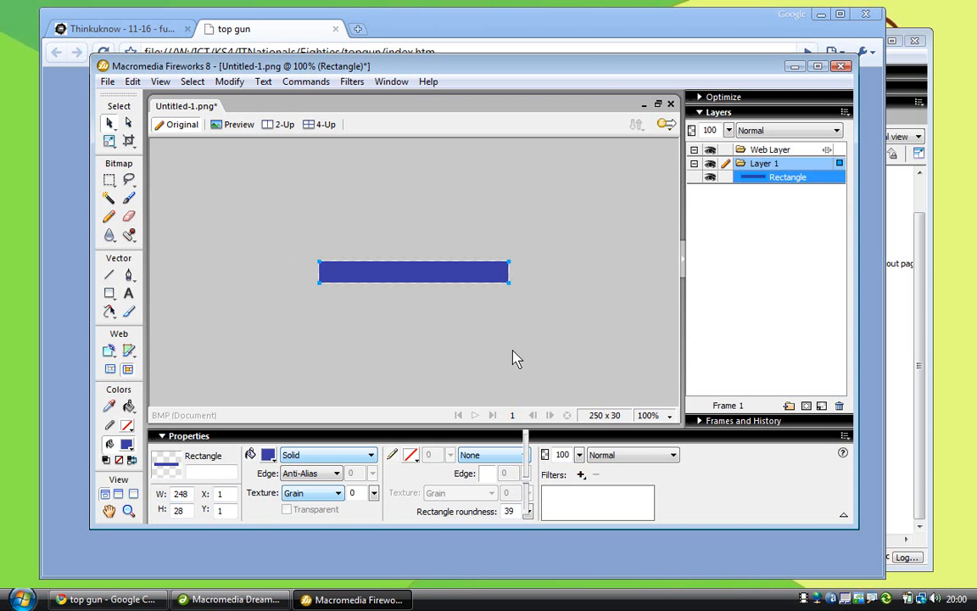
left_click(543, 299)
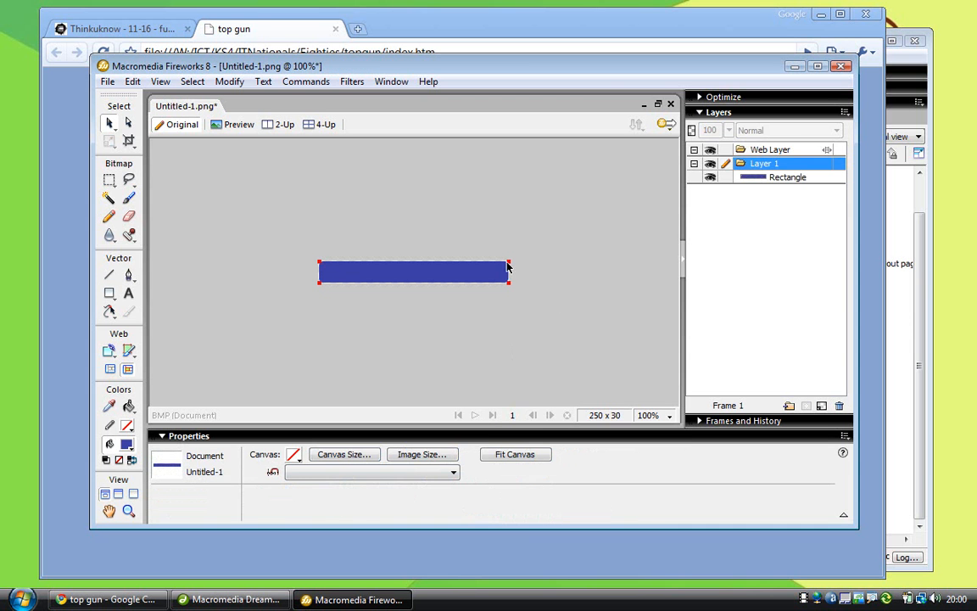
left_click(453, 281)
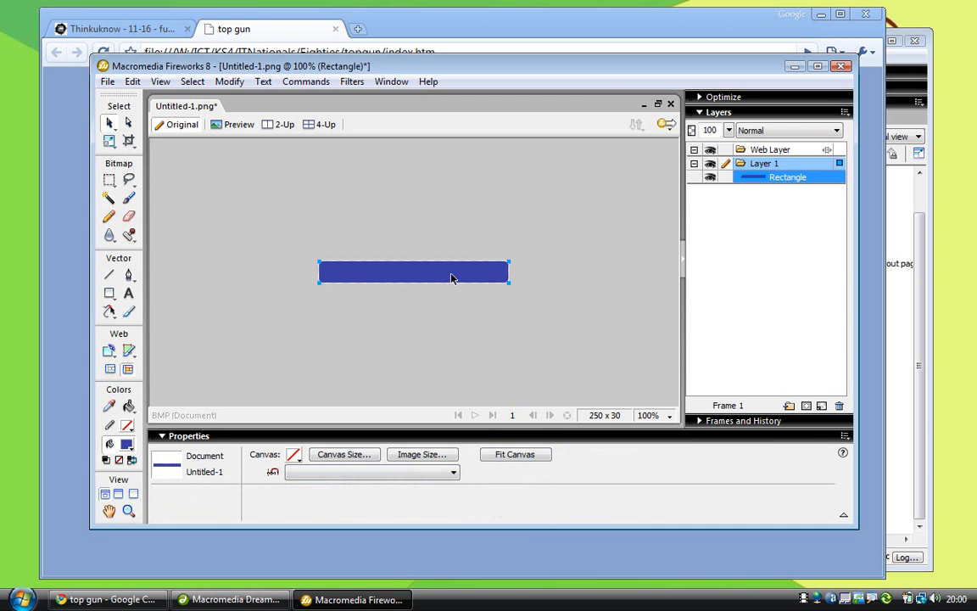
left_click_drag(527, 517, 527, 496)
left_click(501, 346)
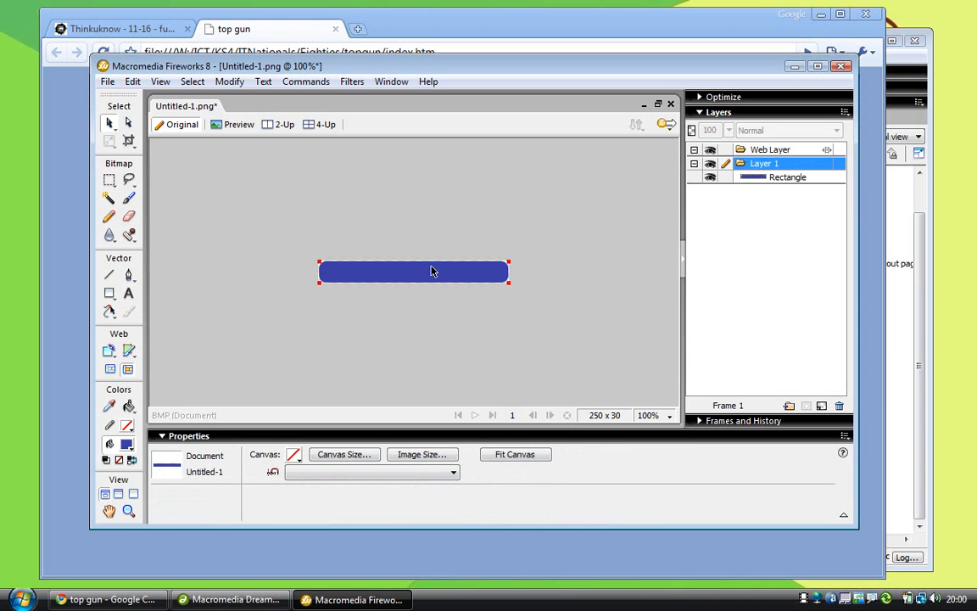
left_click(433, 273)
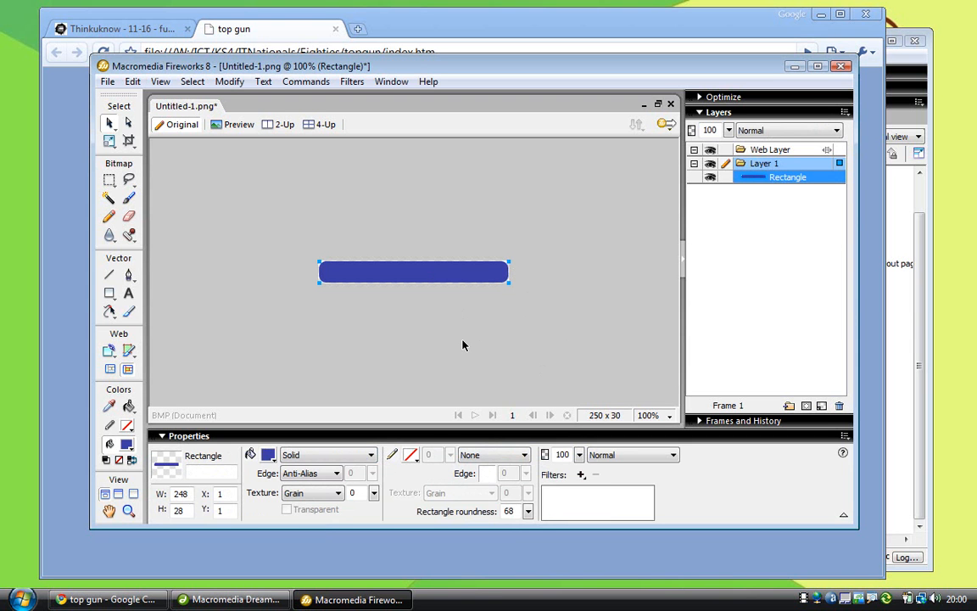
Step: Add a white #FFFFFF stroke with a tip size of 3 to the rounded rectangle
left_click(411, 457)
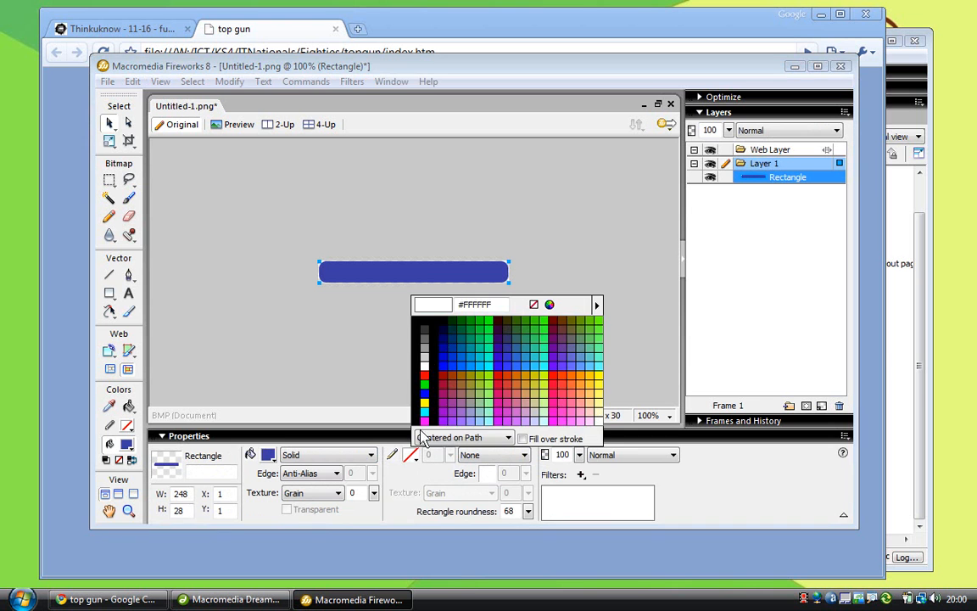
left_click(425, 364)
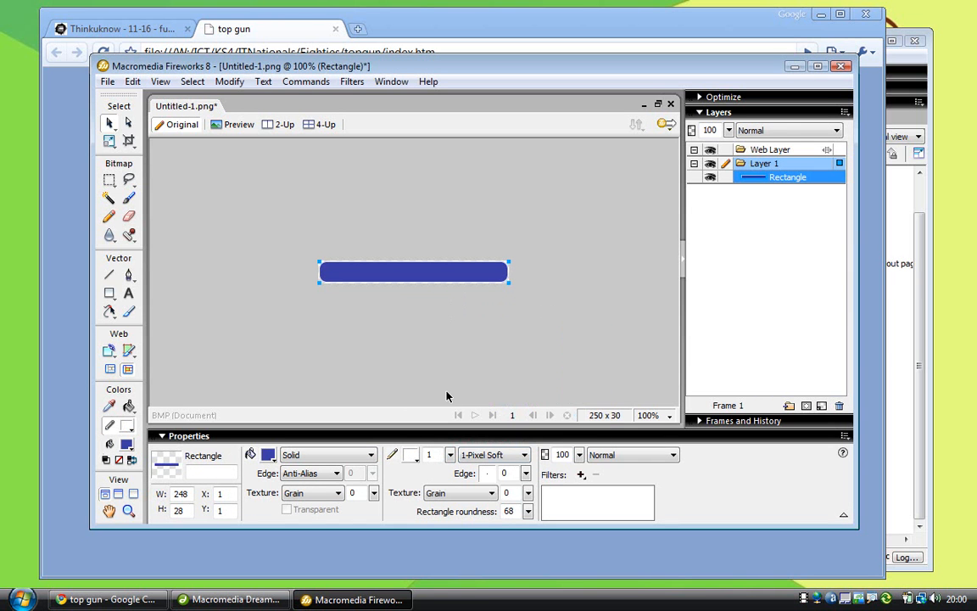
left_click_drag(452, 458, 452, 457)
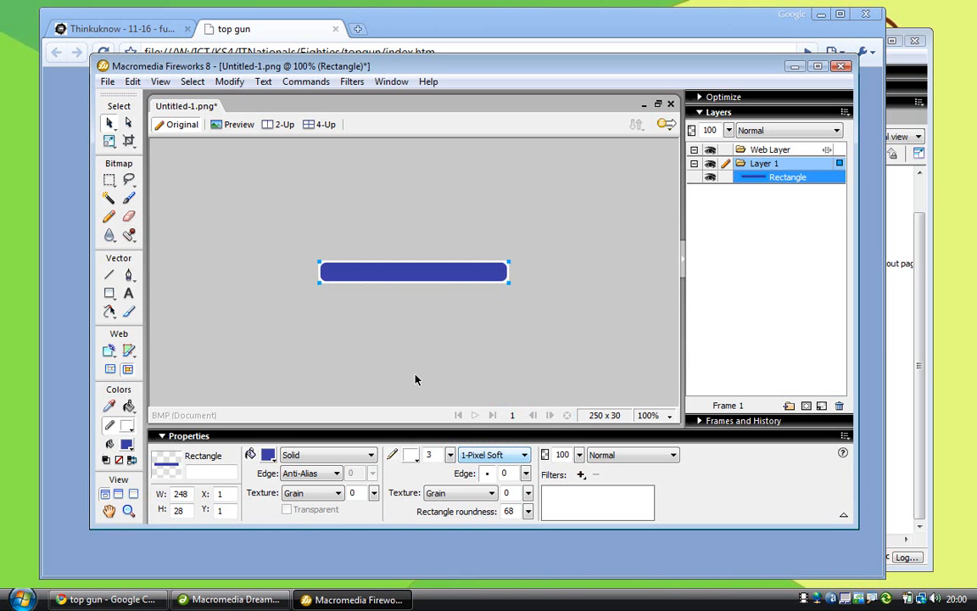
Step: Set the rectangle's stroke position to Inside Path in the stroke options
left_click(488, 457)
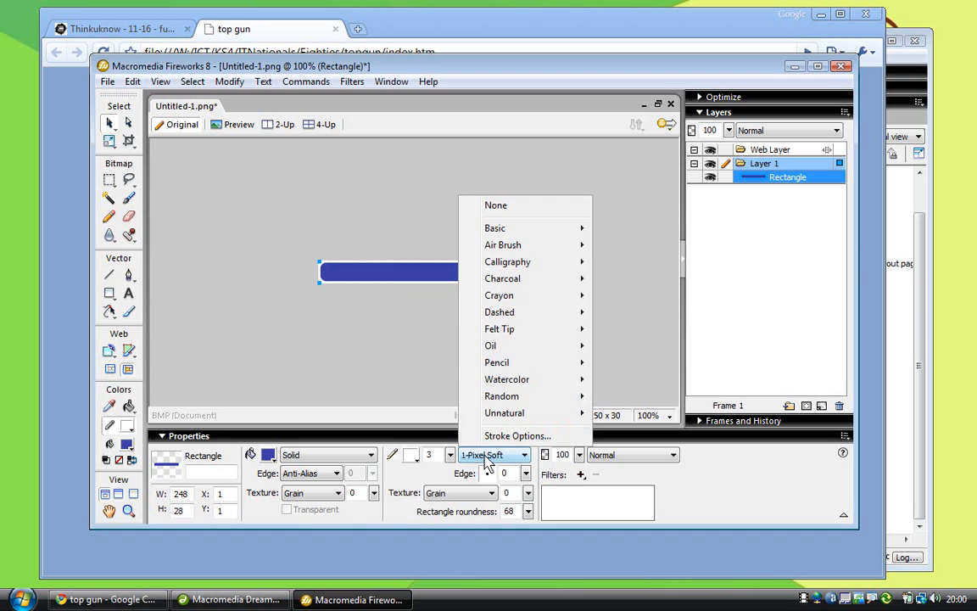
left_click(517, 435)
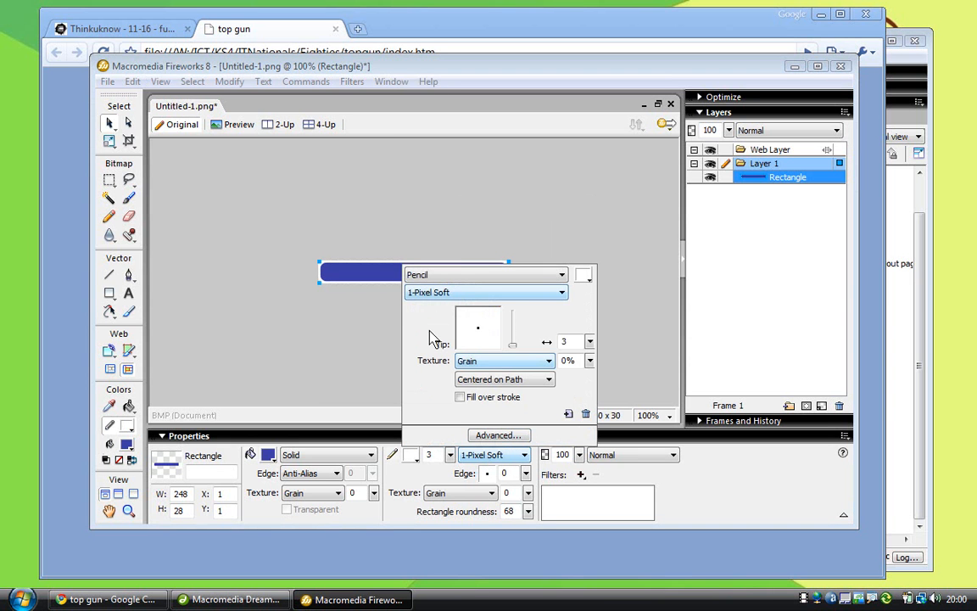
left_click(509, 380)
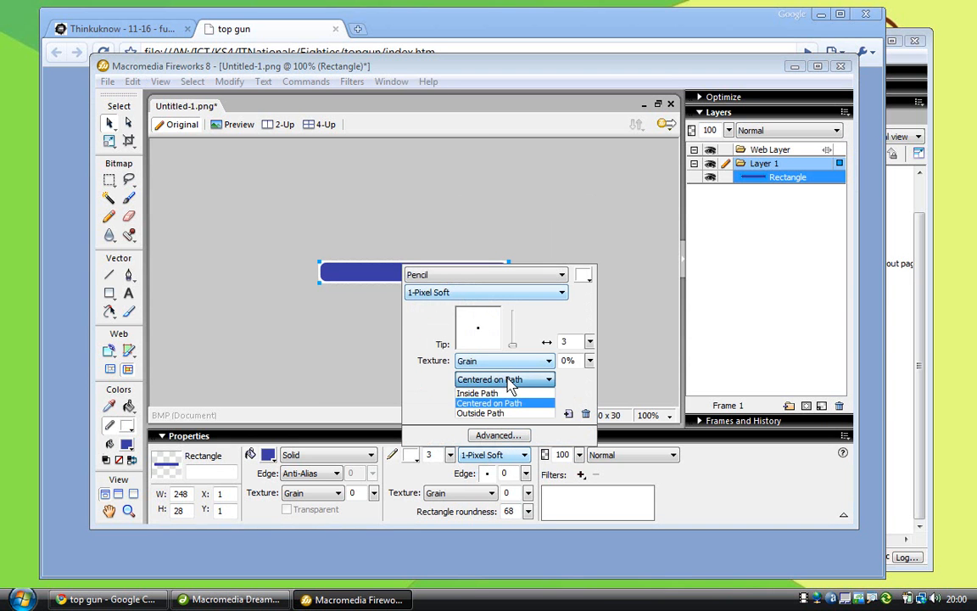
left_click(497, 393)
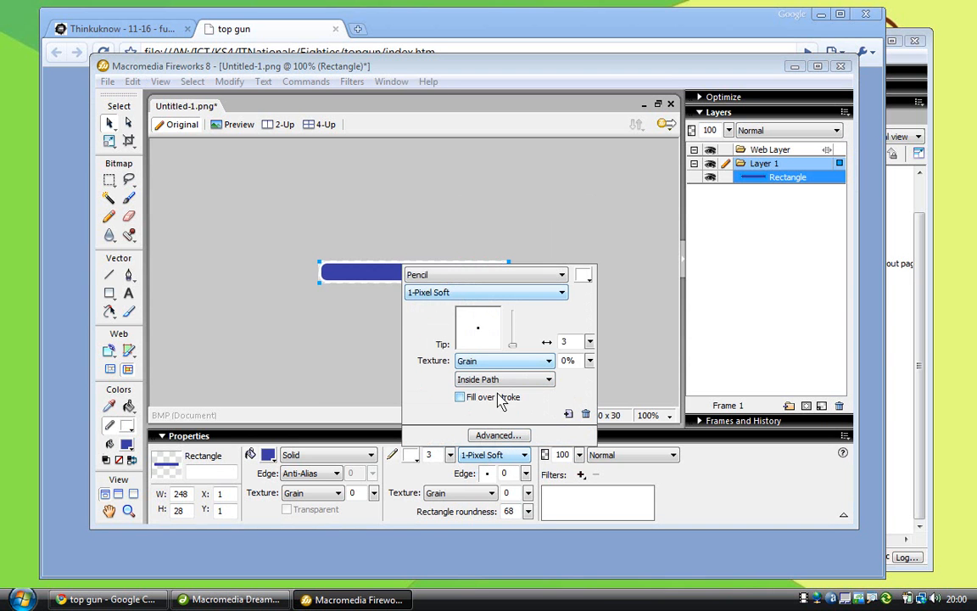
left_click(382, 358)
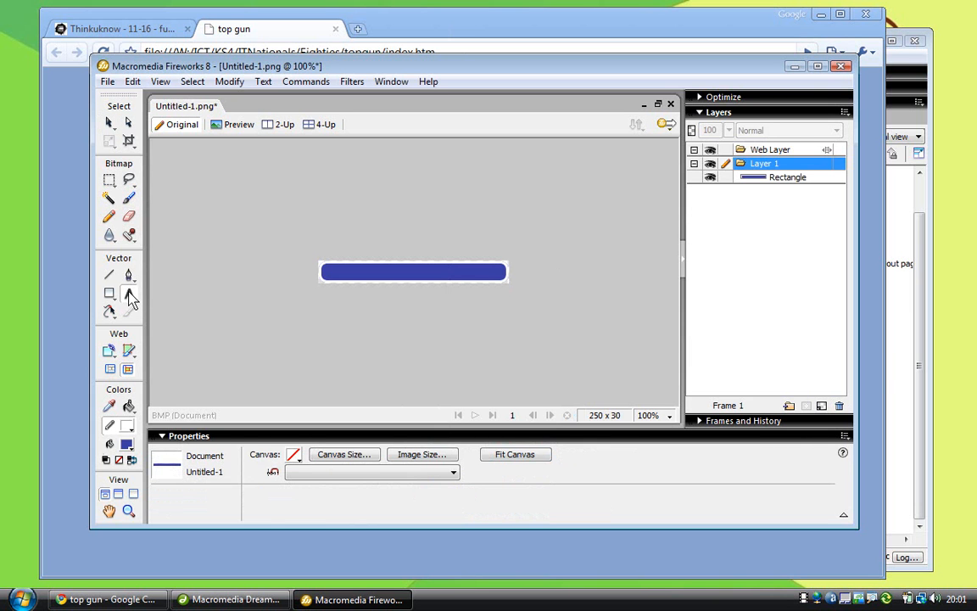
Step: Set up the Text tool with a font size of 10 and the Arial font
left_click(130, 297)
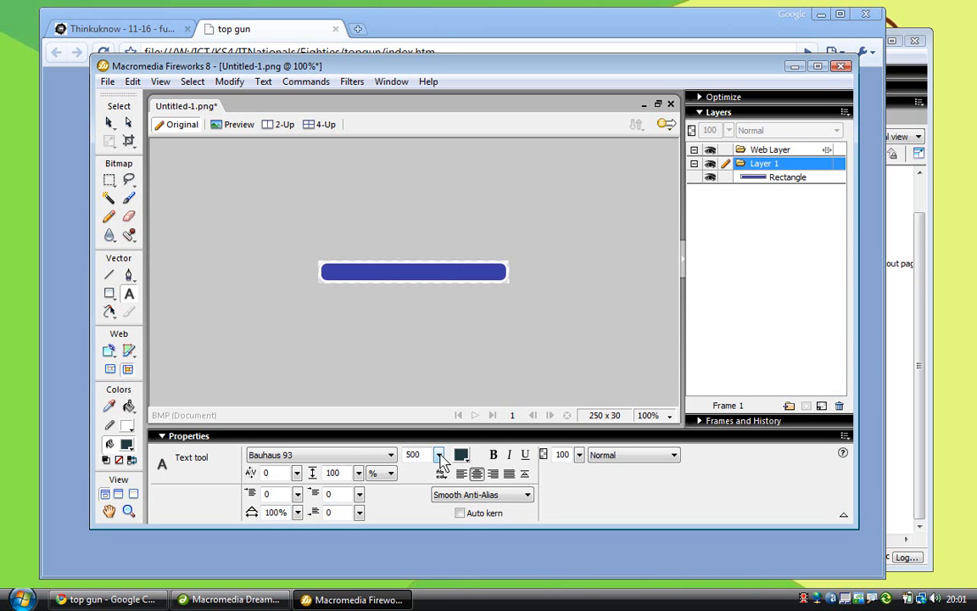
left_click_drag(441, 463, 440, 535)
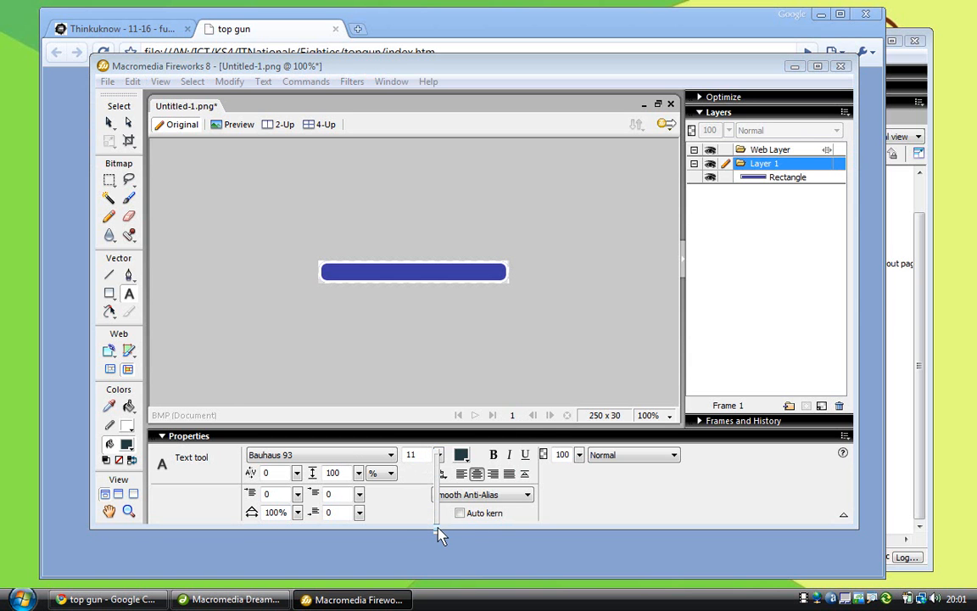
left_click_drag(439, 534, 440, 535)
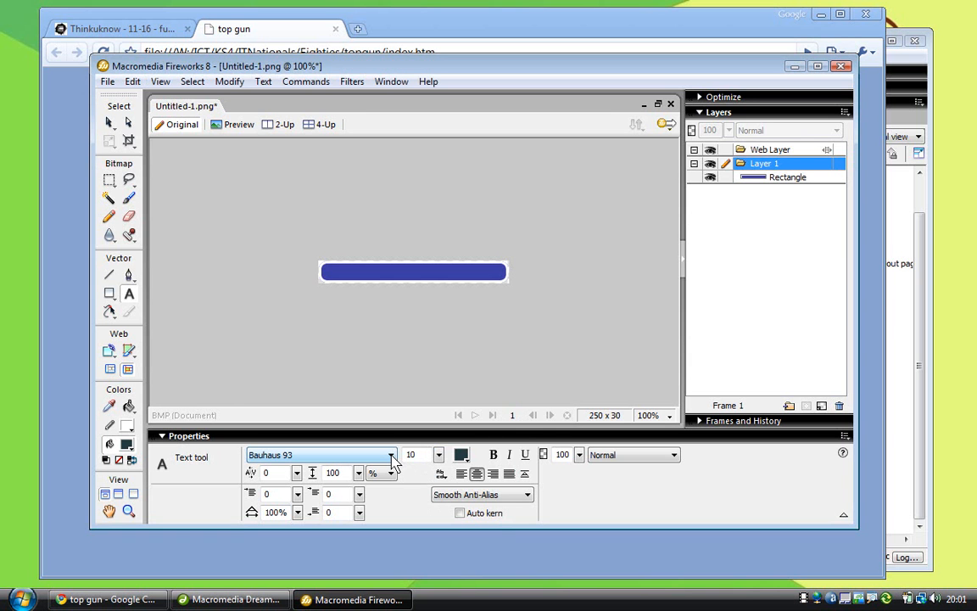
left_click(382, 455)
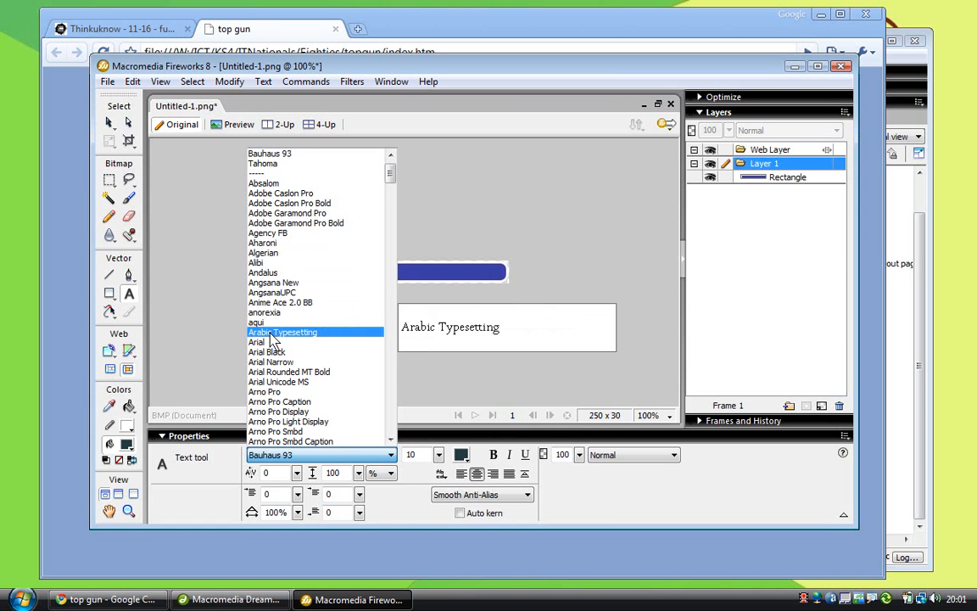
left_click(267, 342)
Step: Set the Text tool to centre alignment with a white fill colour
left_click_drag(382, 75, 559, 218)
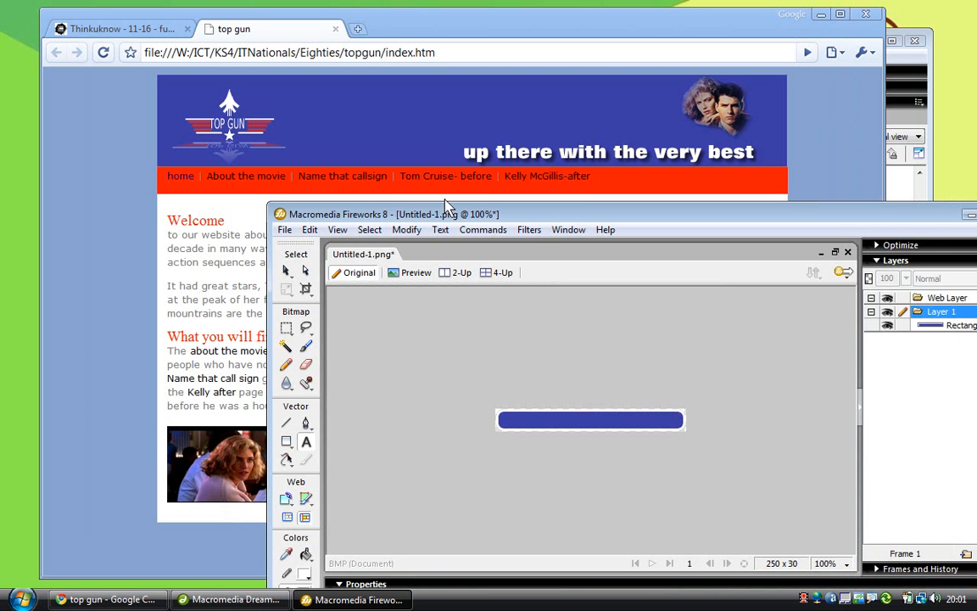
left_click_drag(445, 199, 437, 198)
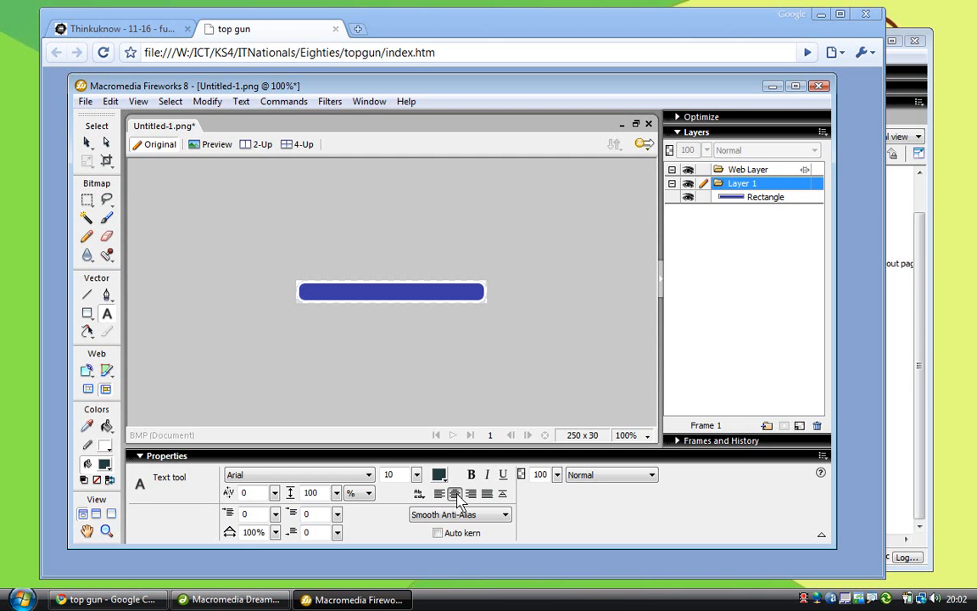
left_click(456, 494)
left_click(438, 474)
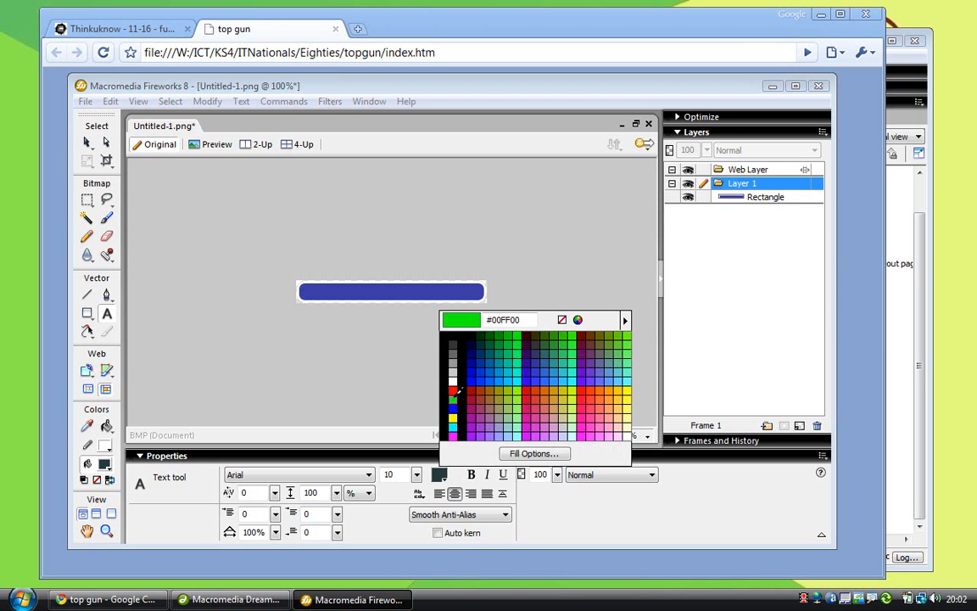
left_click(454, 380)
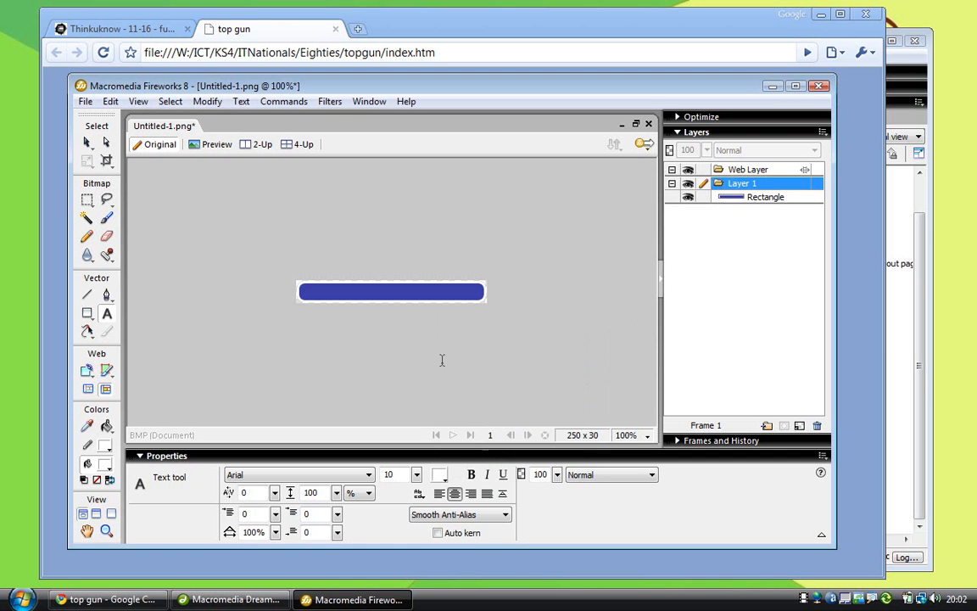
Step: Add the label "Kelly McGillis - After" on the blue button
left_click(391, 291)
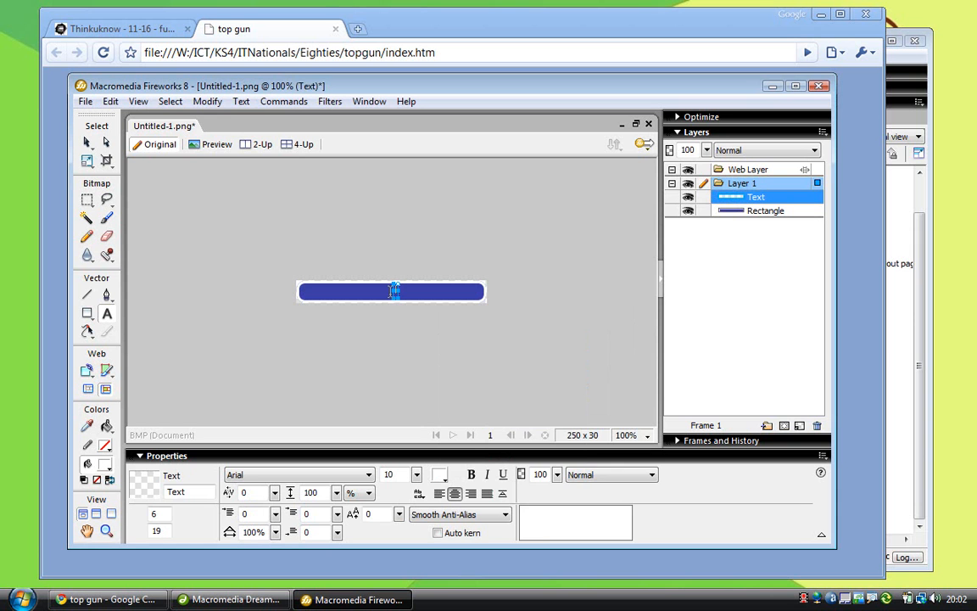
type("Key")
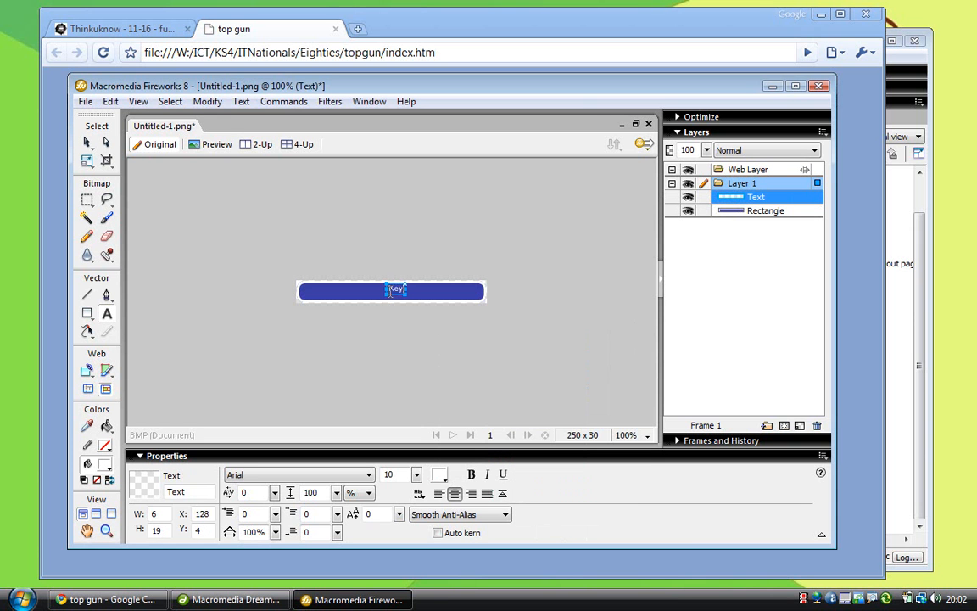
type("ly McGillis - After")
left_click(86, 142)
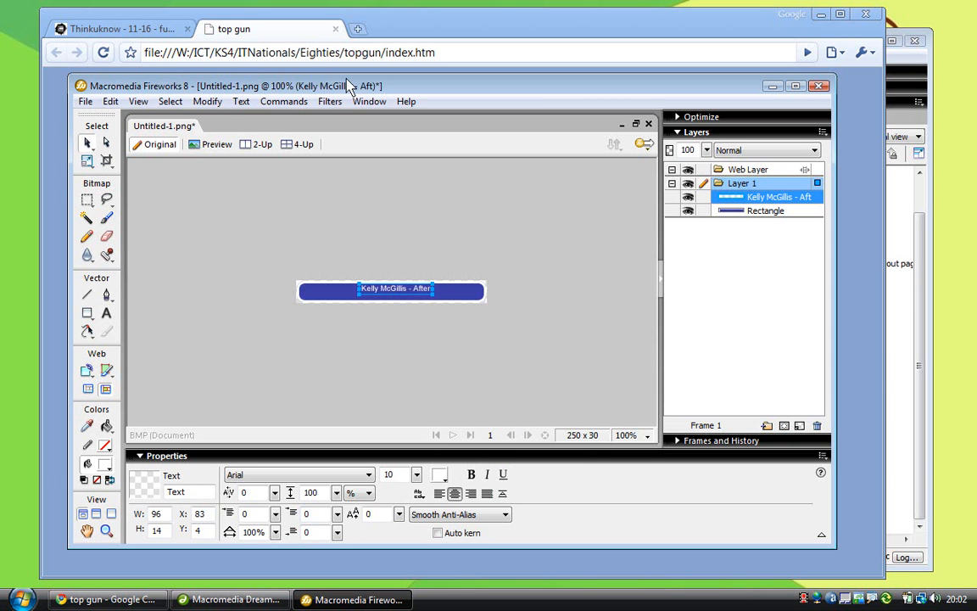
Step: Nudge the label down and slightly left to X 81, Y 8 on the button
left_click_drag(347, 85, 348, 123)
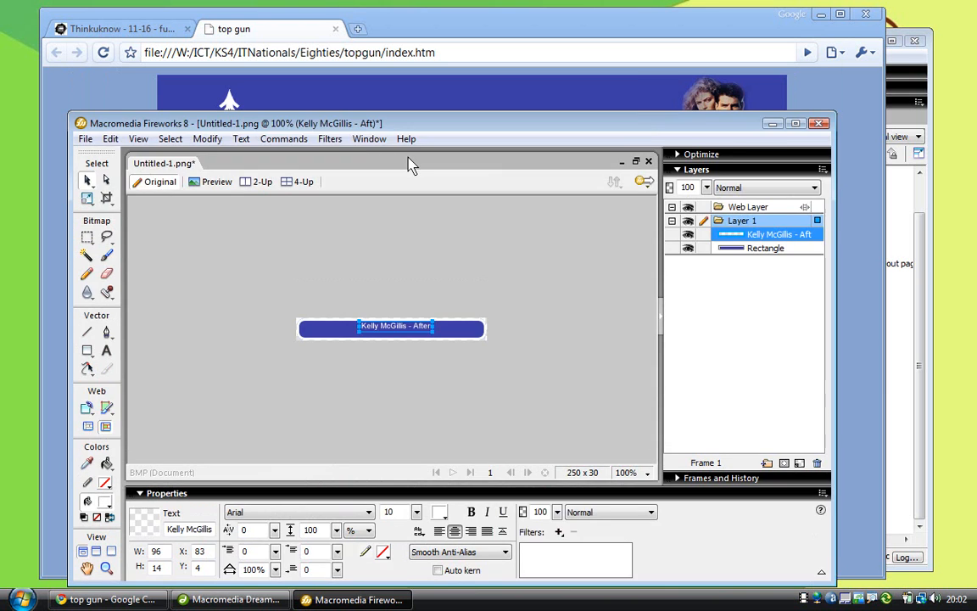
left_click_drag(409, 163, 452, 211)
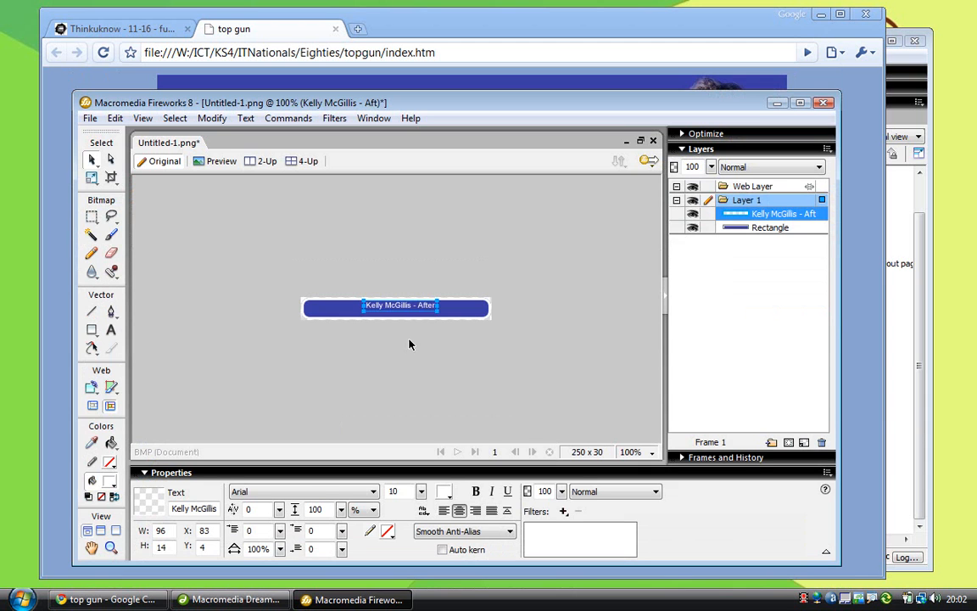
key("Down")
key("Down")
key("Down")
key("Down")
key("Left")
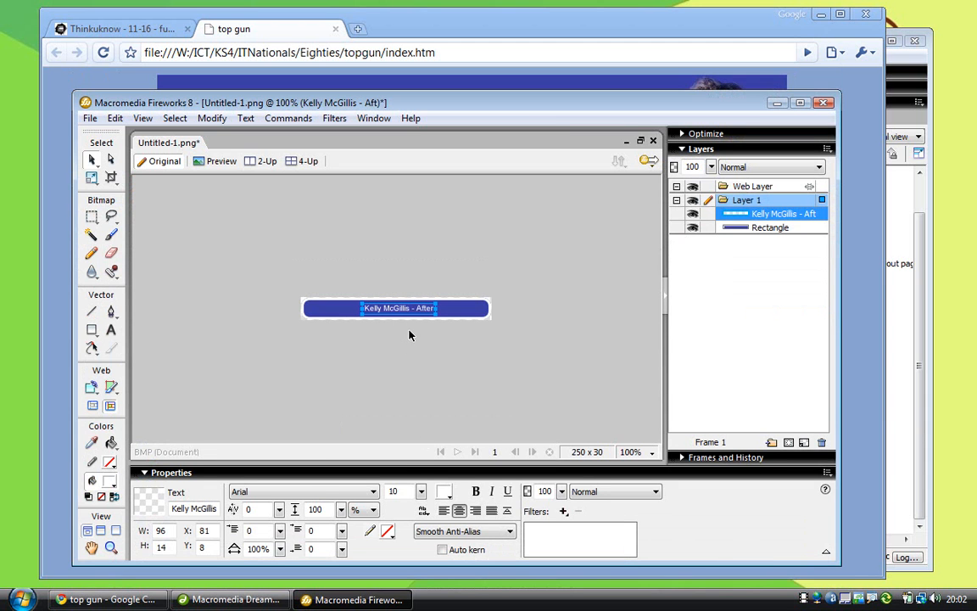
Step: Make the label size 12 and bold, and nudge it to X 67, Y 7
left_click_drag(421, 492, 420, 487)
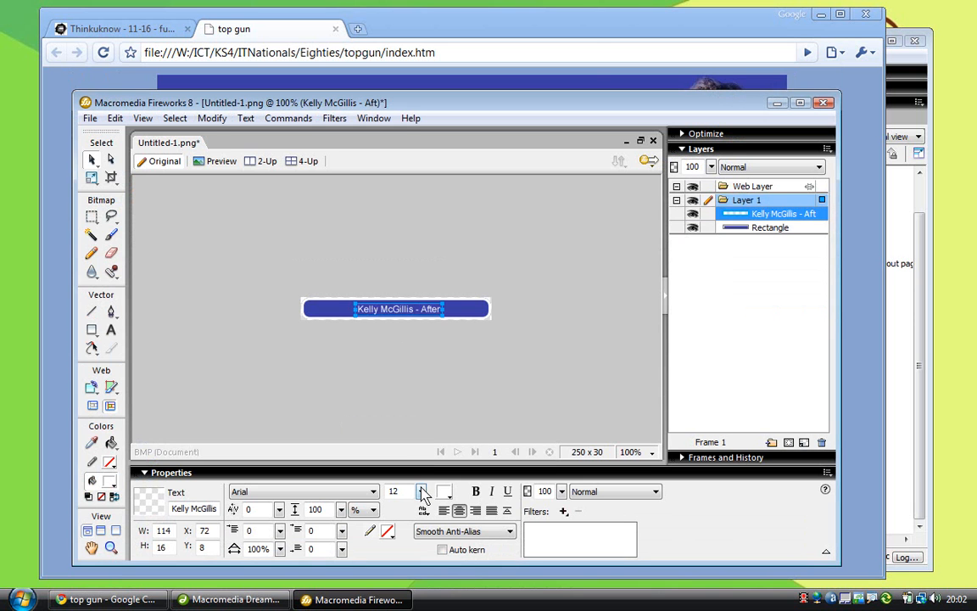
left_click(477, 492)
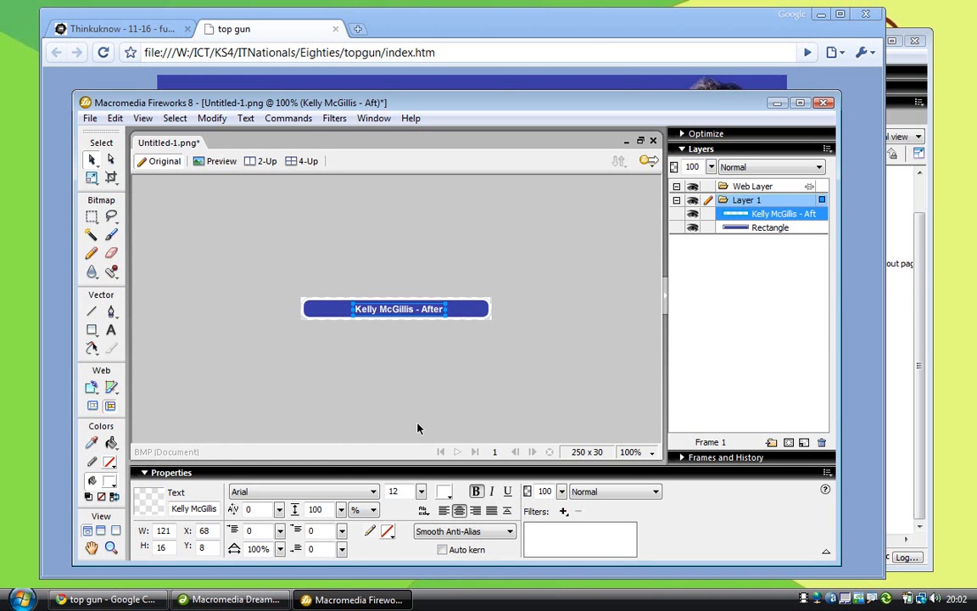
key("Left")
key("Up")
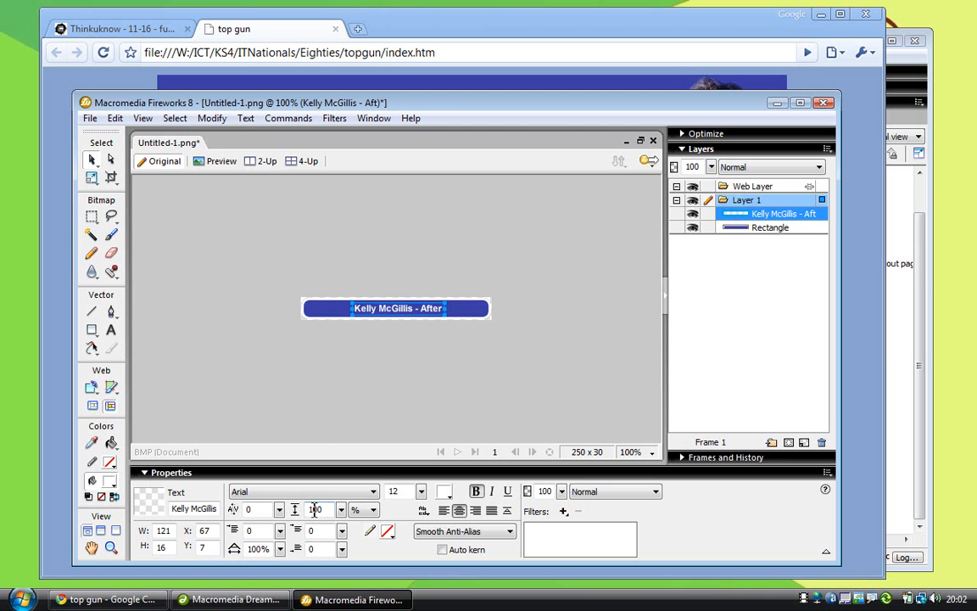
Step: Set the label's kerning to 8 and deselect it
left_click(263, 509)
left_click_drag(280, 509, 284, 517)
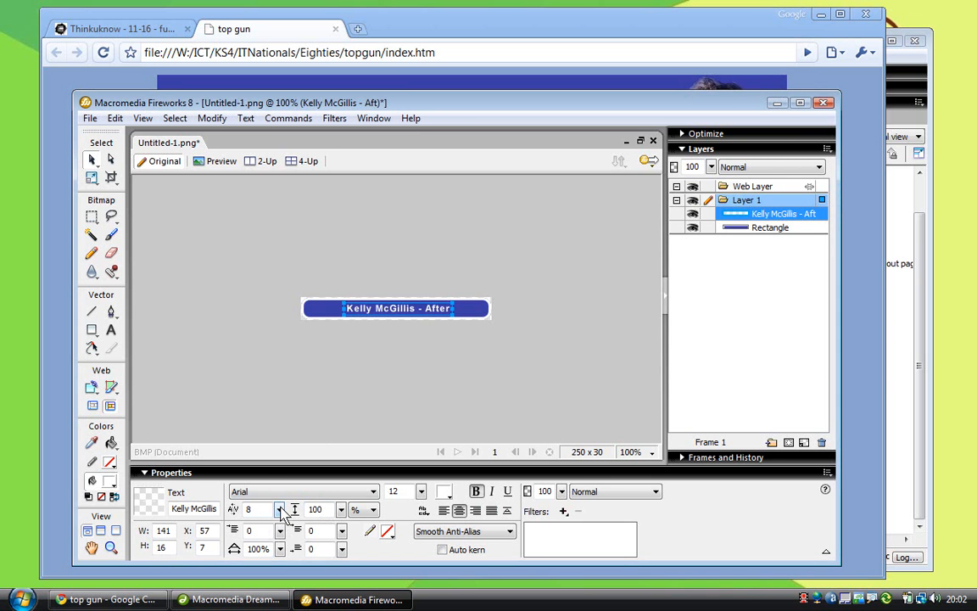
left_click(394, 399)
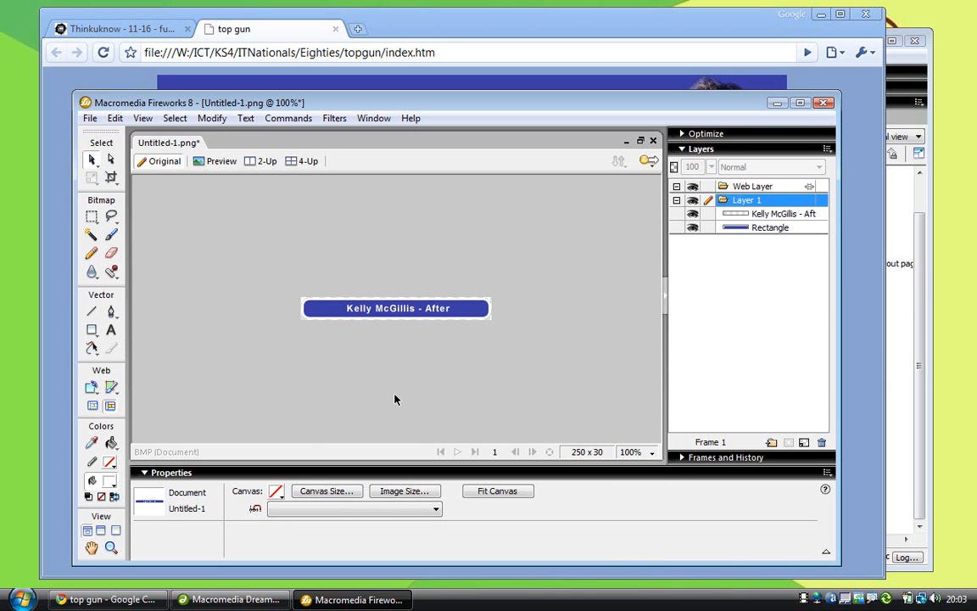
Step: Narrow the rounded rectangle to a width of 228 and set its X position to 11
left_click(323, 317)
left_click(323, 314)
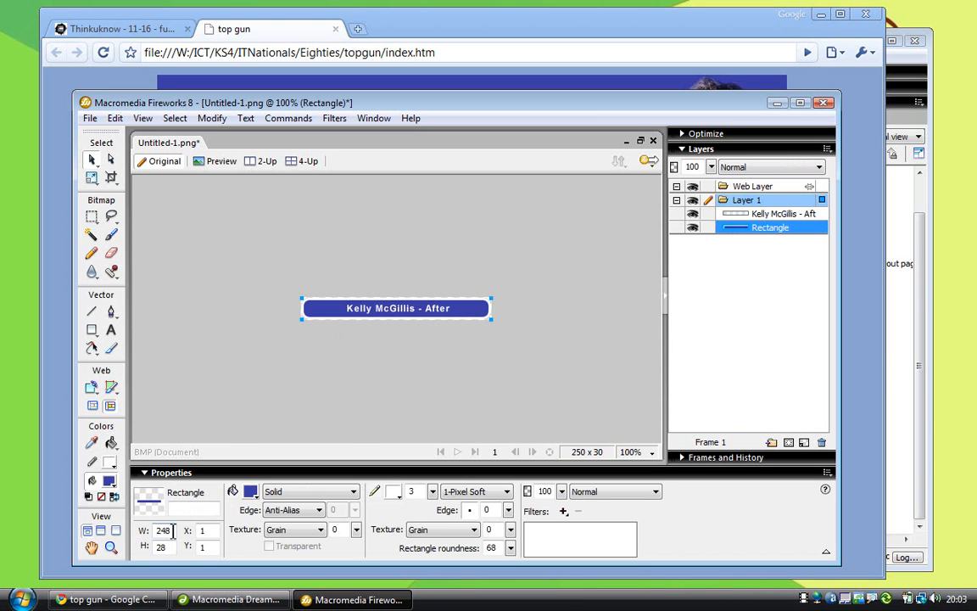
left_click_drag(162, 531, 167, 531)
type("2")
key("Return")
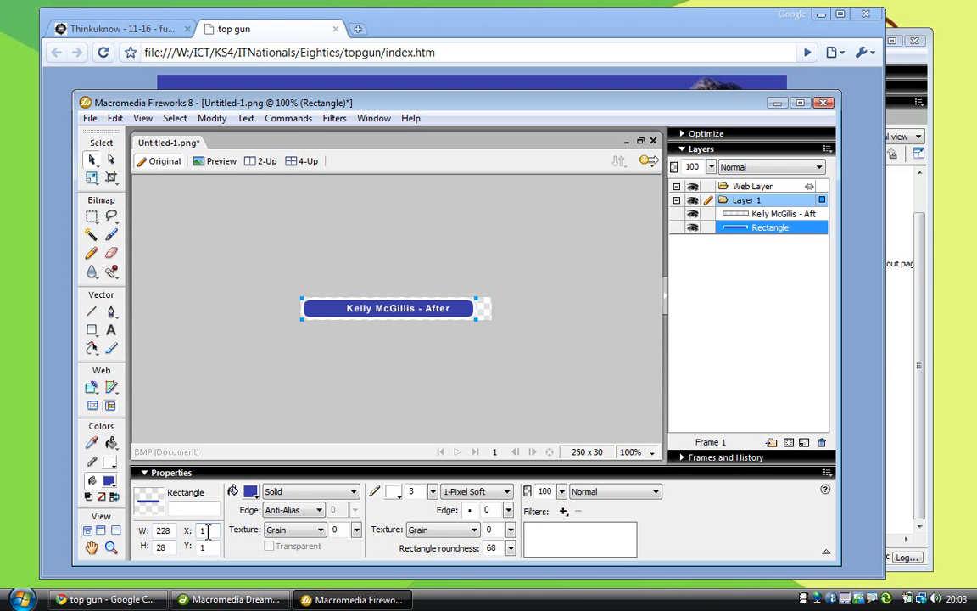
type("1")
key("Return")
left_click(293, 493)
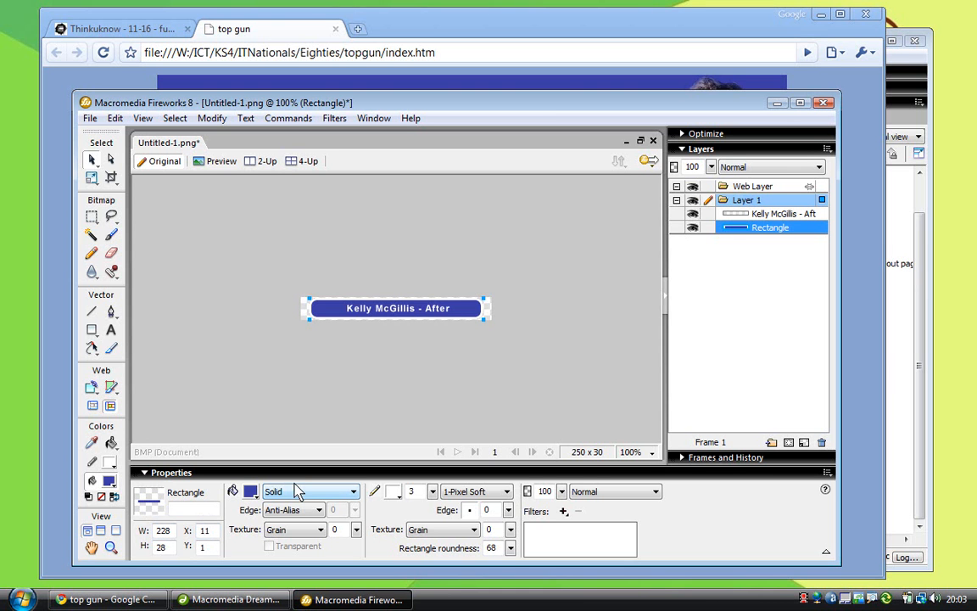
left_click(374, 394)
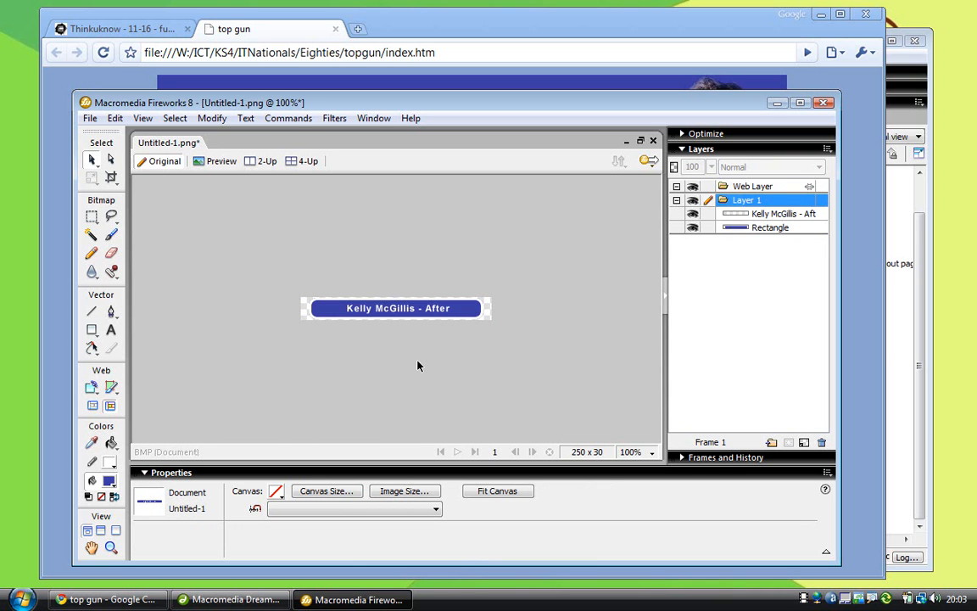
Step: Apply a Brightness/Contrast filter to the rounded rectangle with brightness 20
left_click(320, 313)
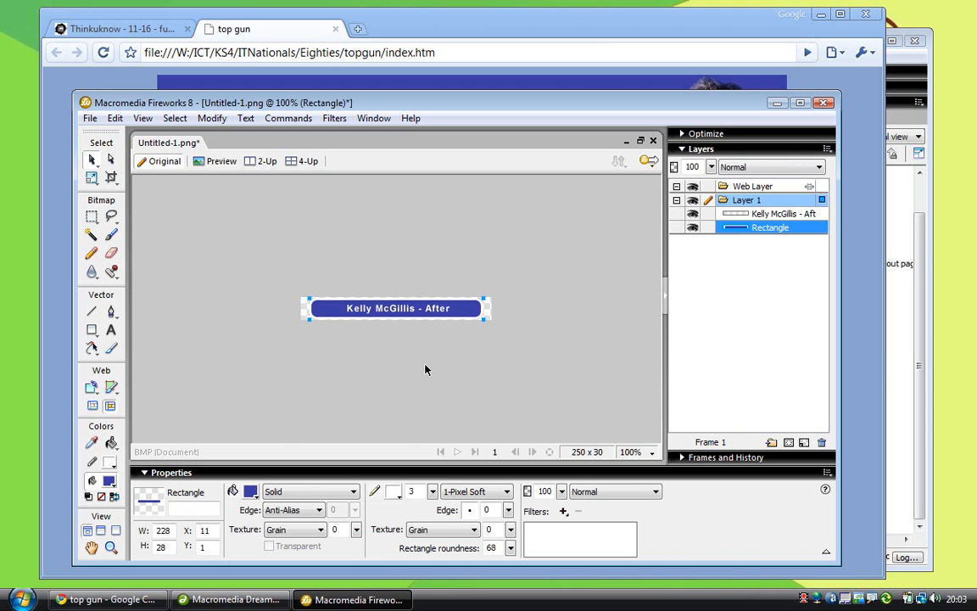
left_click(564, 512)
mouse_move(610, 378)
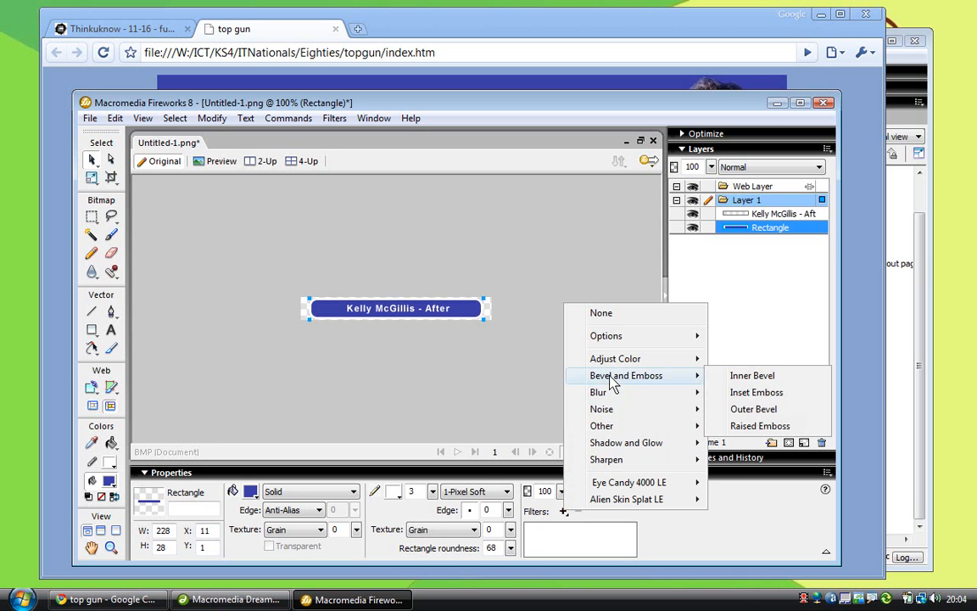
mouse_move(620, 359)
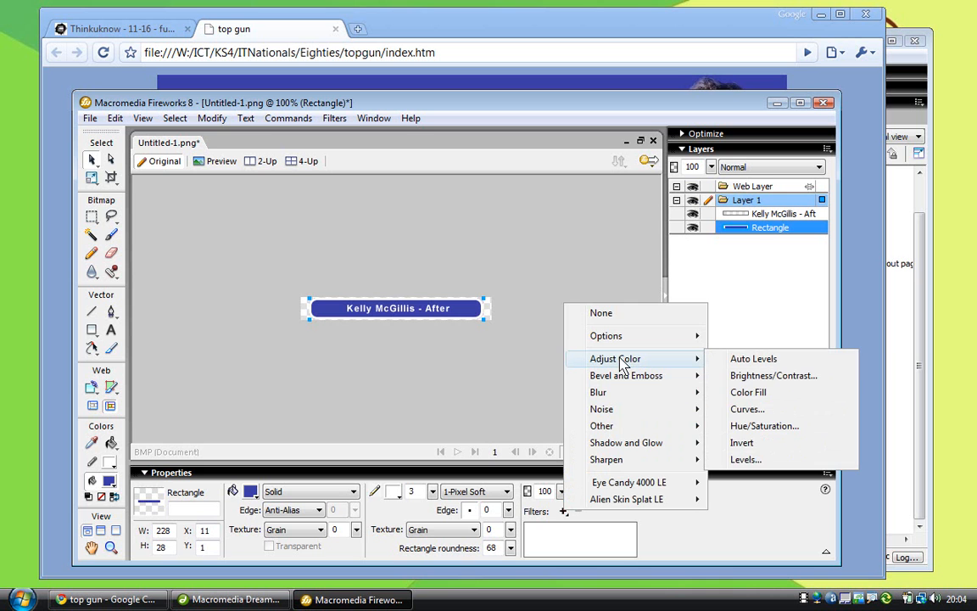
left_click(773, 376)
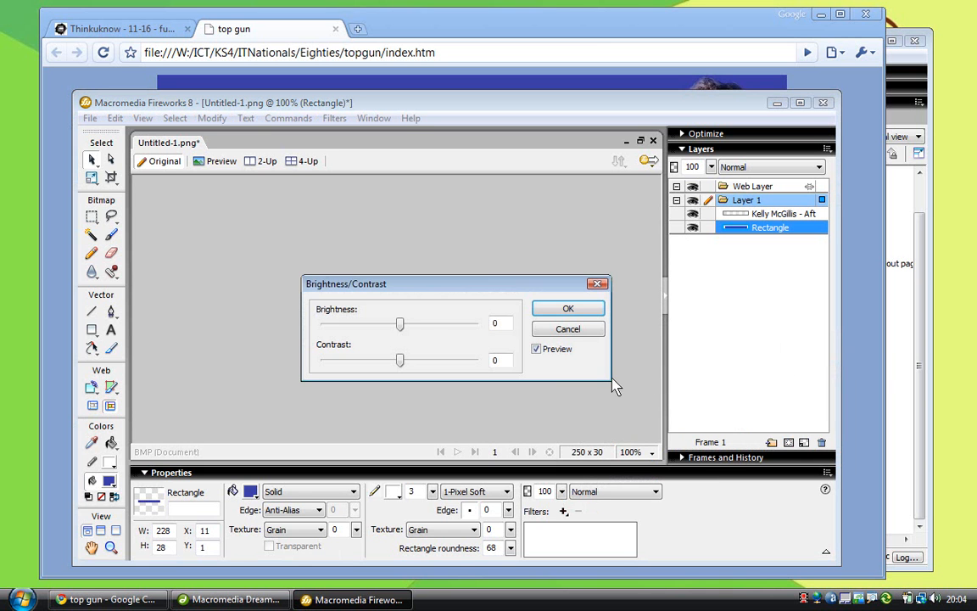
left_click_drag(399, 285, 446, 351)
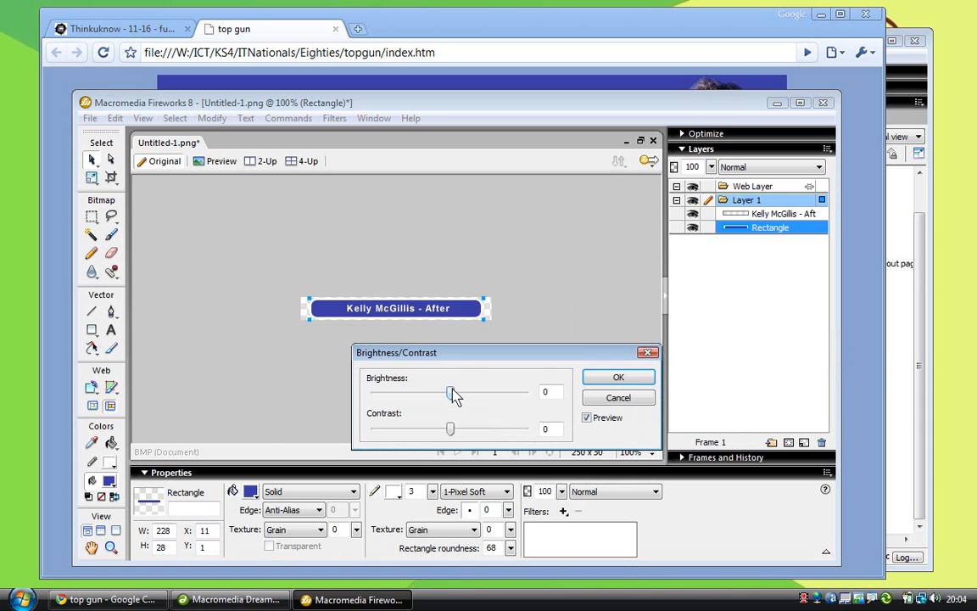
left_click_drag(451, 392, 423, 392)
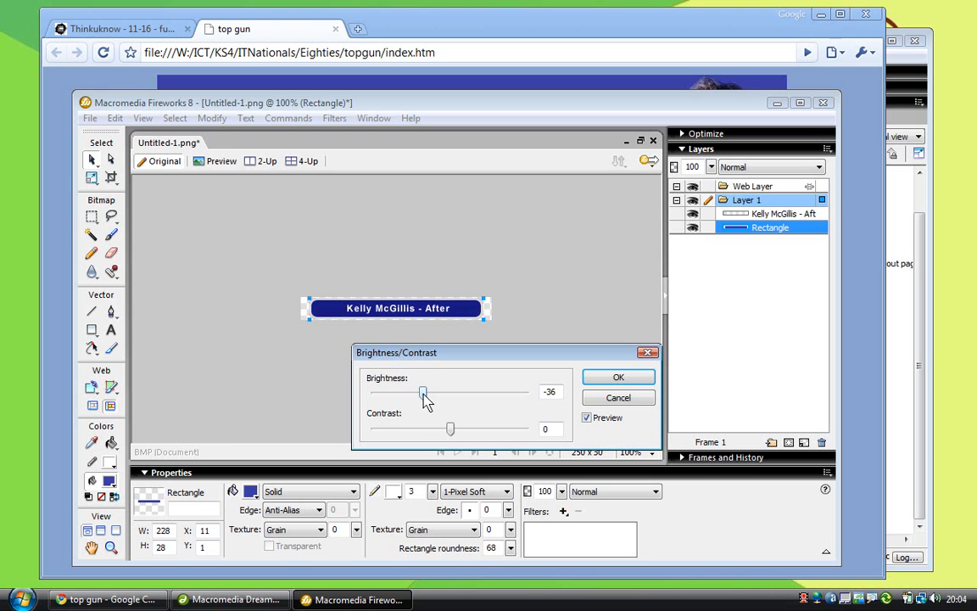
left_click_drag(422, 395, 465, 395)
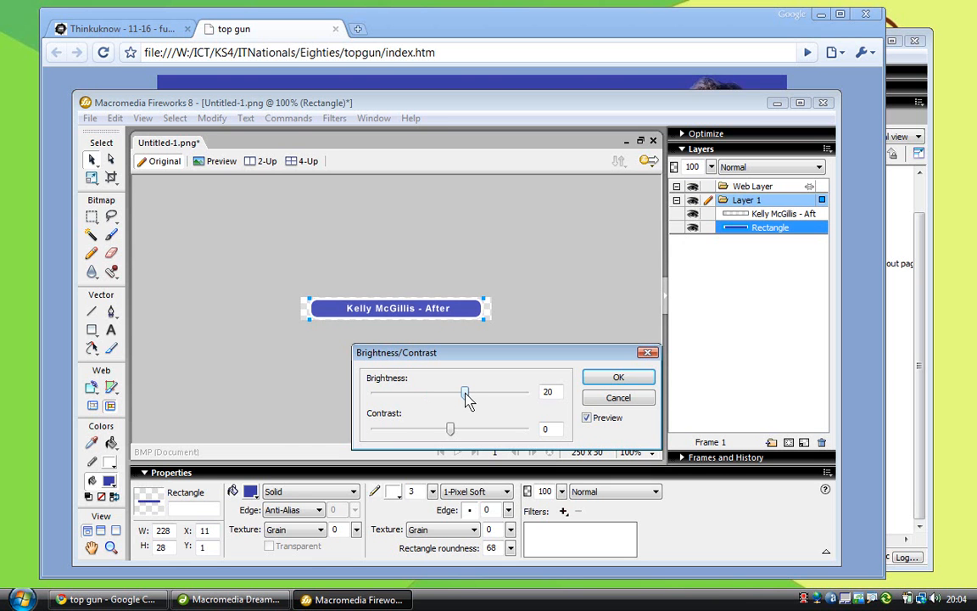
left_click(623, 379)
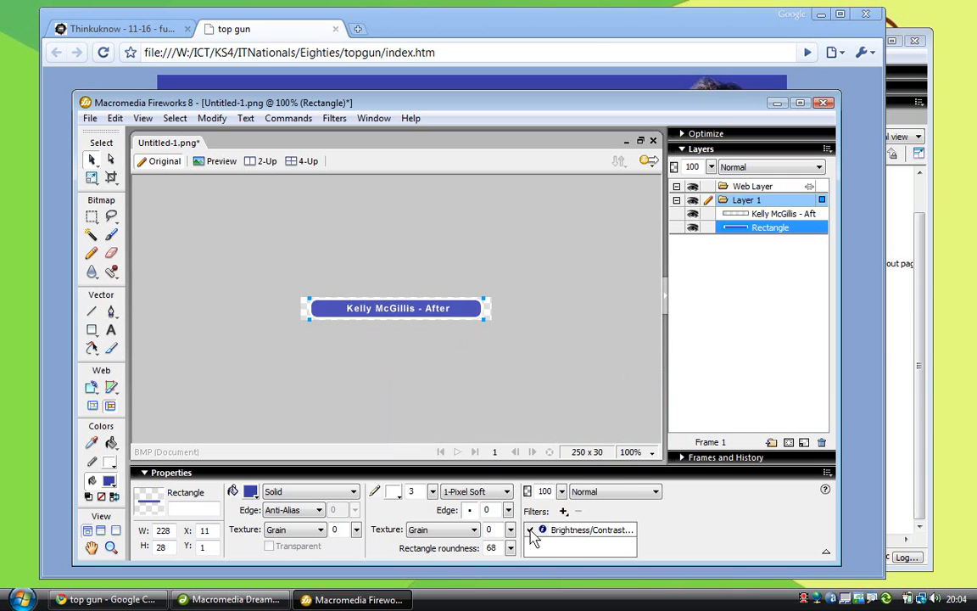
Step: Toggle the rectangle's Brightness/Contrast filter to compare its effect, leaving it disabled
left_click(529, 531)
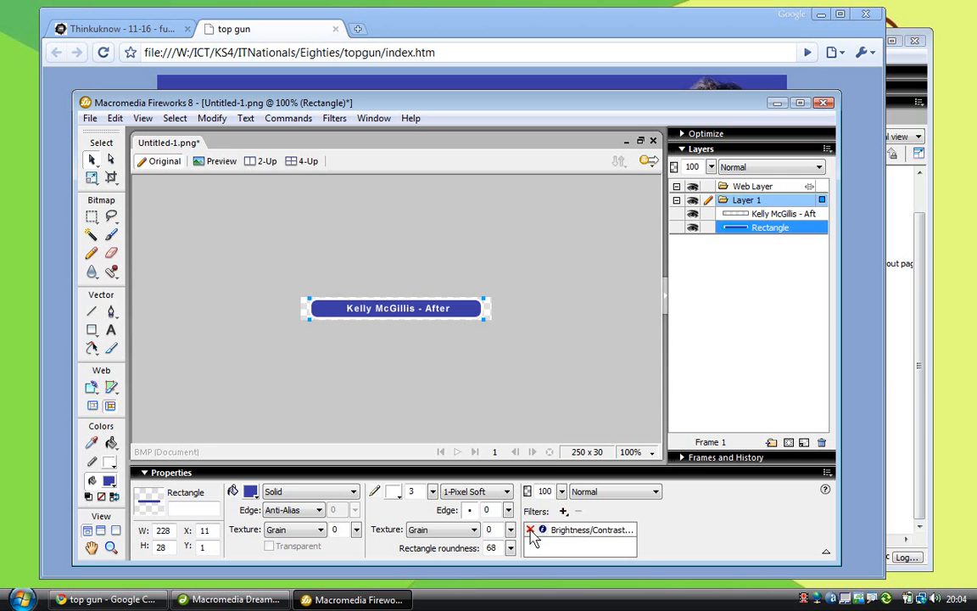
left_click(530, 531)
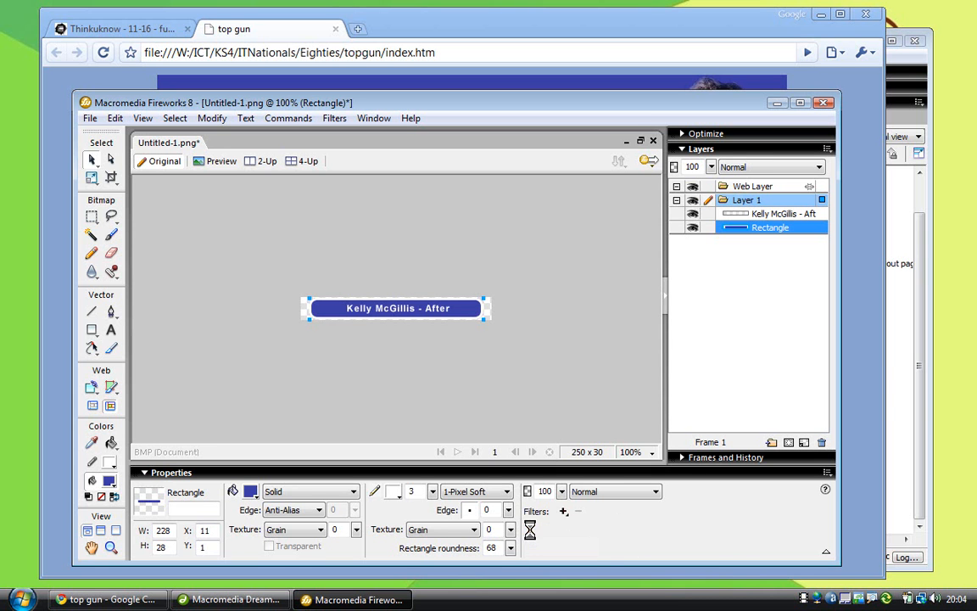
left_click(530, 531)
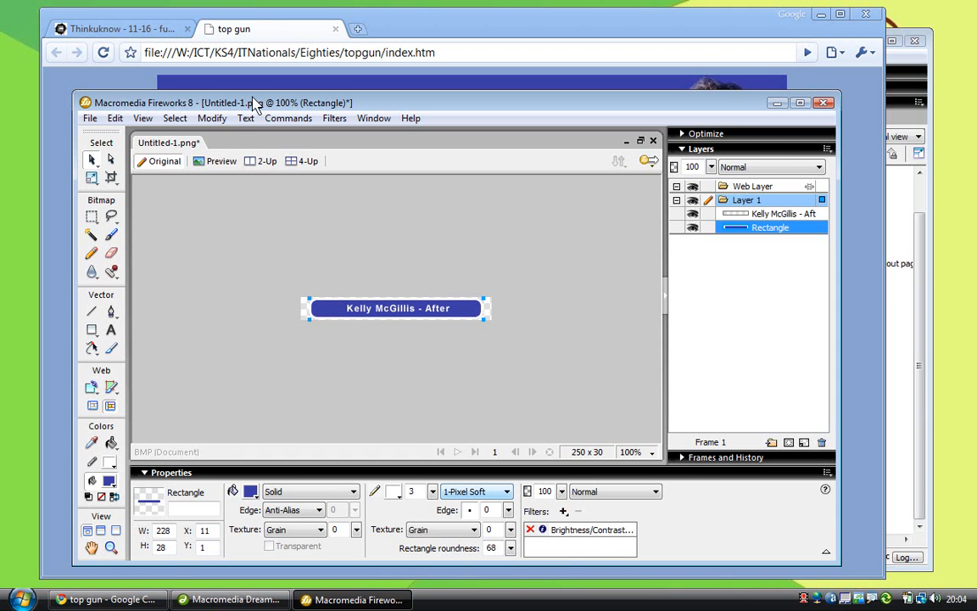
left_click_drag(251, 101, 245, 87)
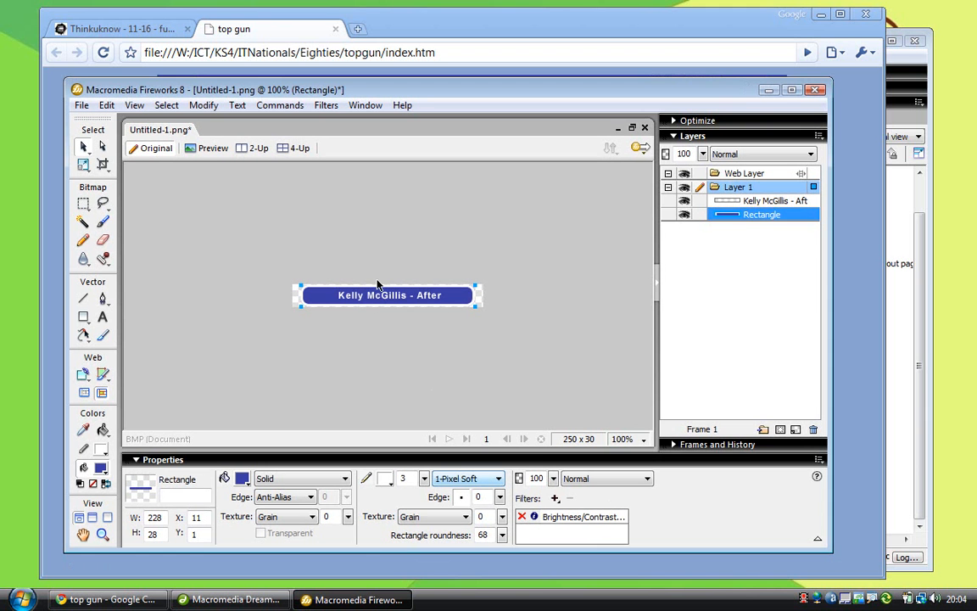
Step: Start saving the button under a new name and go to the folder w:\ict\ks4\itnationals\eighties\topgun
left_click(81, 106)
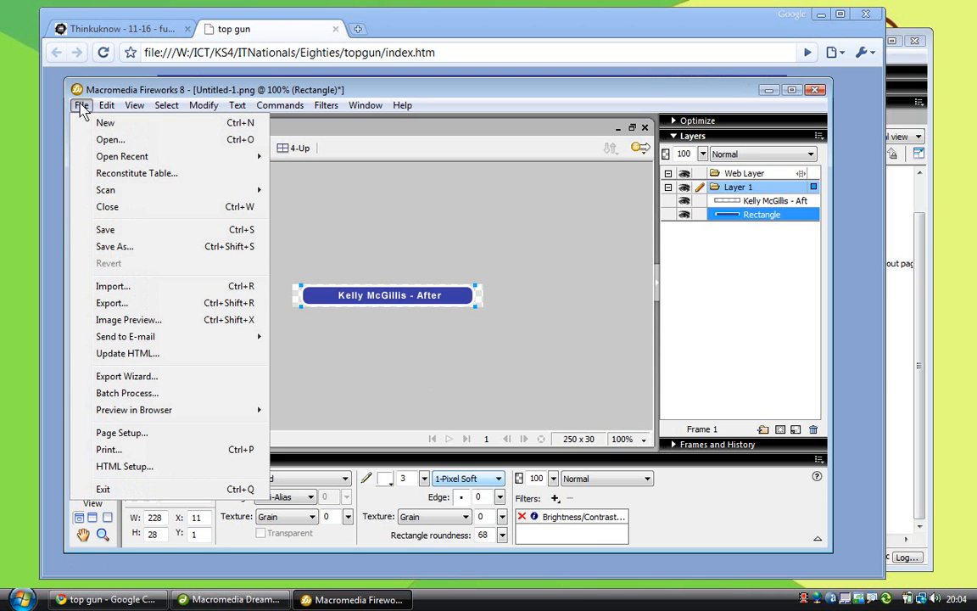
left_click(119, 247)
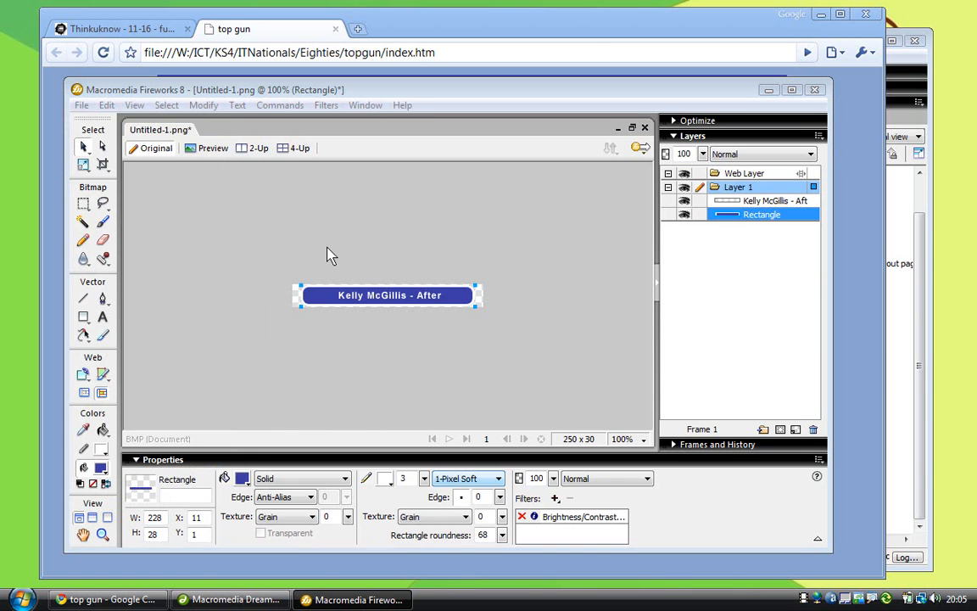
type("w:\\ict\\")
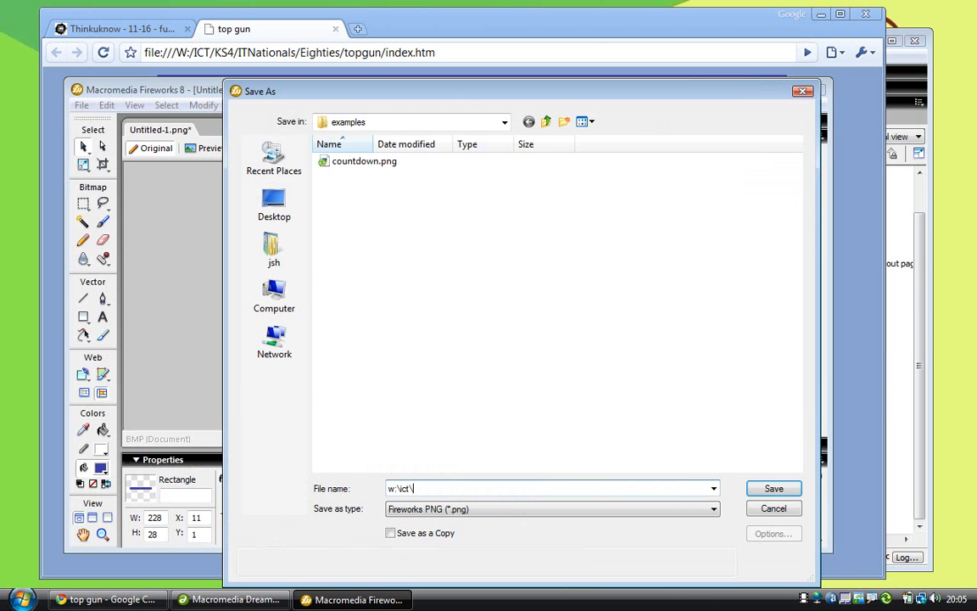
type("ks4\\itnationals\\eiogh")
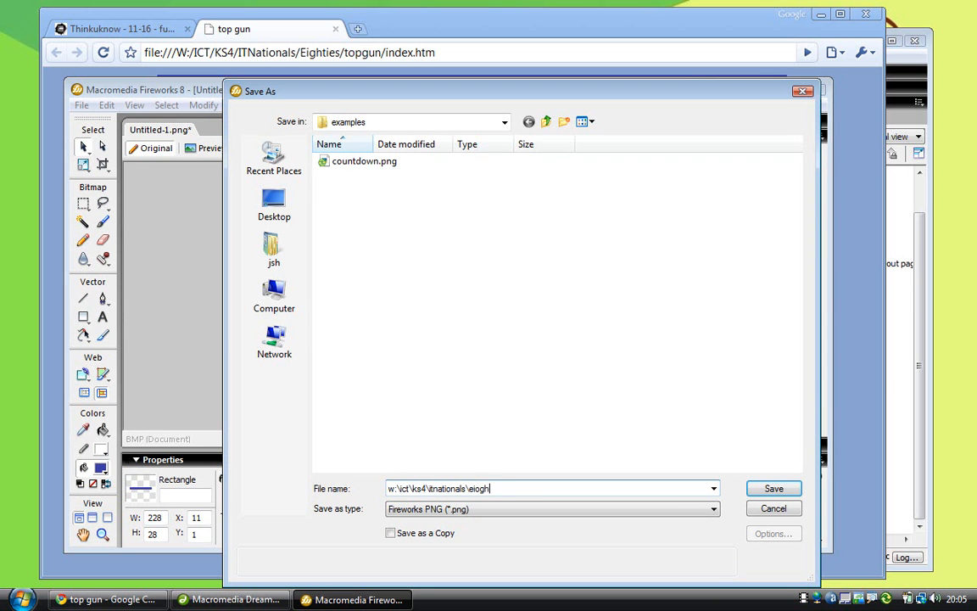
key("BackSpace")
key("BackSpace")
key("BackSpace")
type("ghties\\topgun")
key("Return")
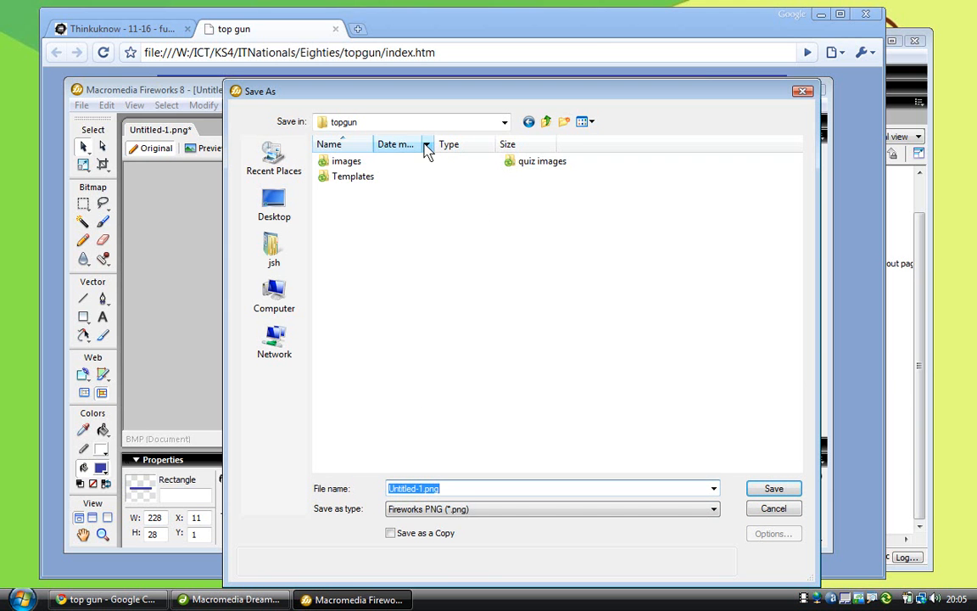
Step: Create a folder named "buttons" inside the site's images folder and open it
left_click(343, 161)
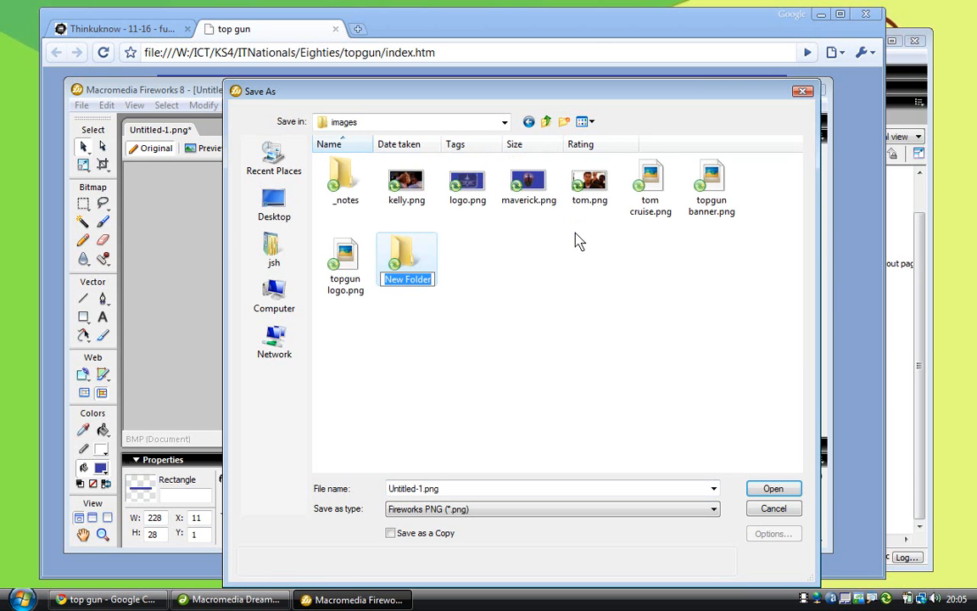
type("bt")
key("BackSpace")
type("uttons")
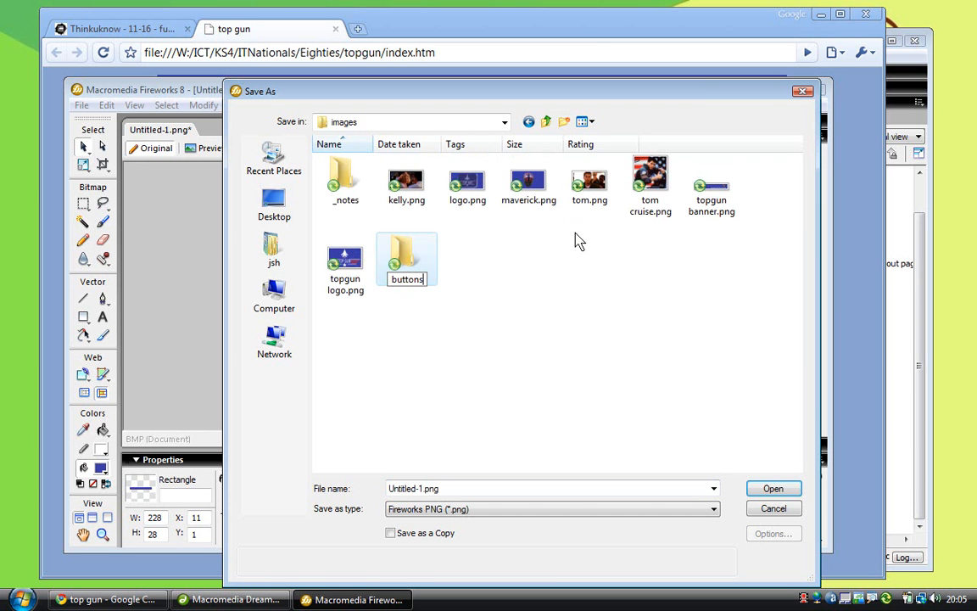
key("Return")
double_click(402, 255)
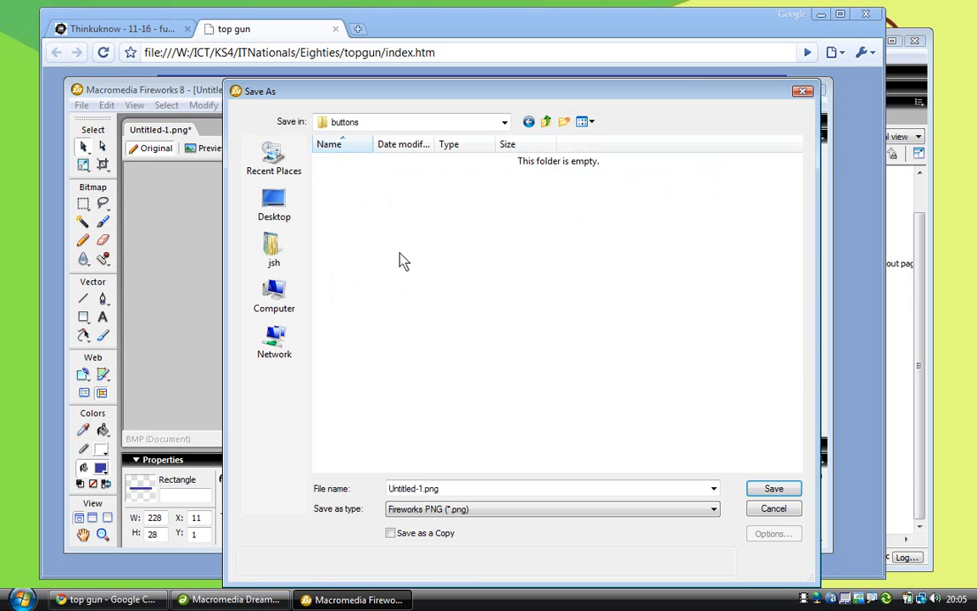
Step: Save the button as kelly_1 in Fireworks PNG format in the buttons folder
double_click(416, 487)
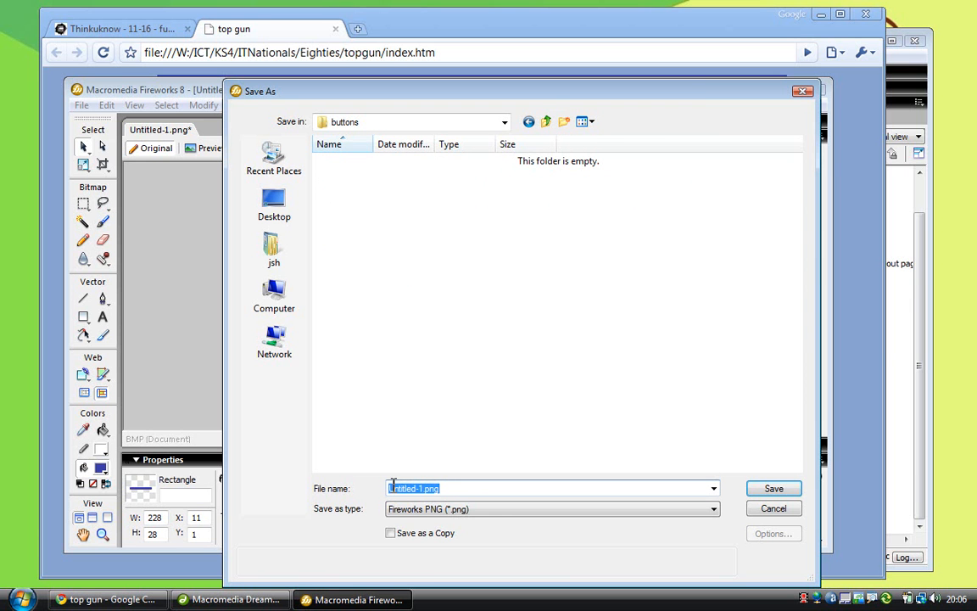
type("ke")
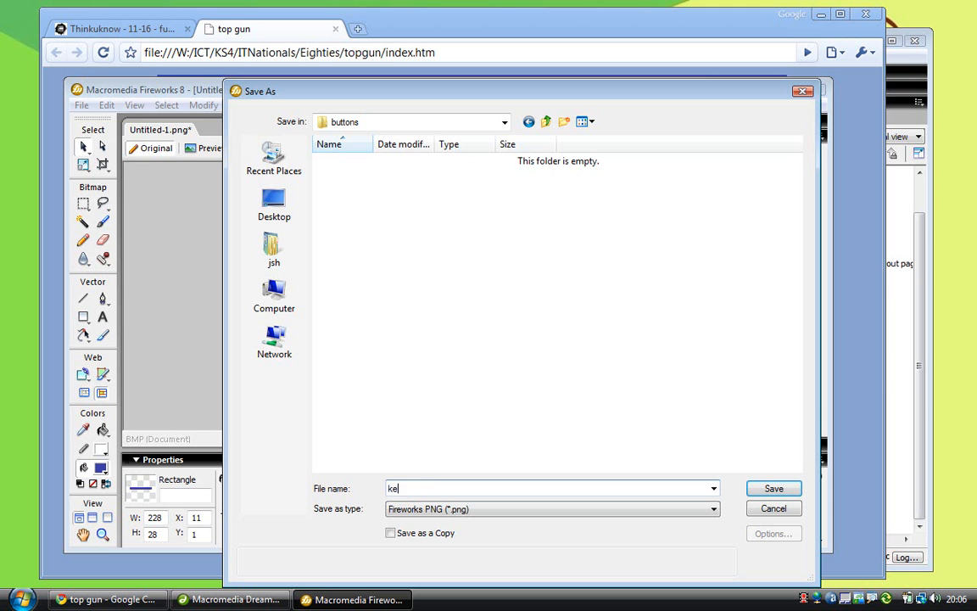
type("lly_1")
double_click(393, 488)
key("Return")
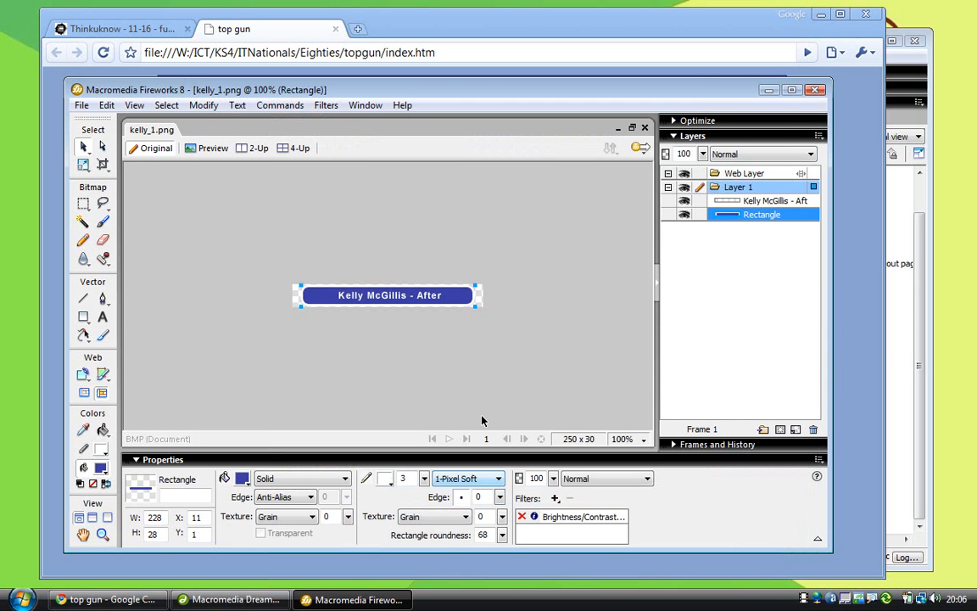
Step: Enable the rectangle's Brightness/Contrast filter and save this lighter version as kelly_2.png in the buttons folder
left_click(523, 519)
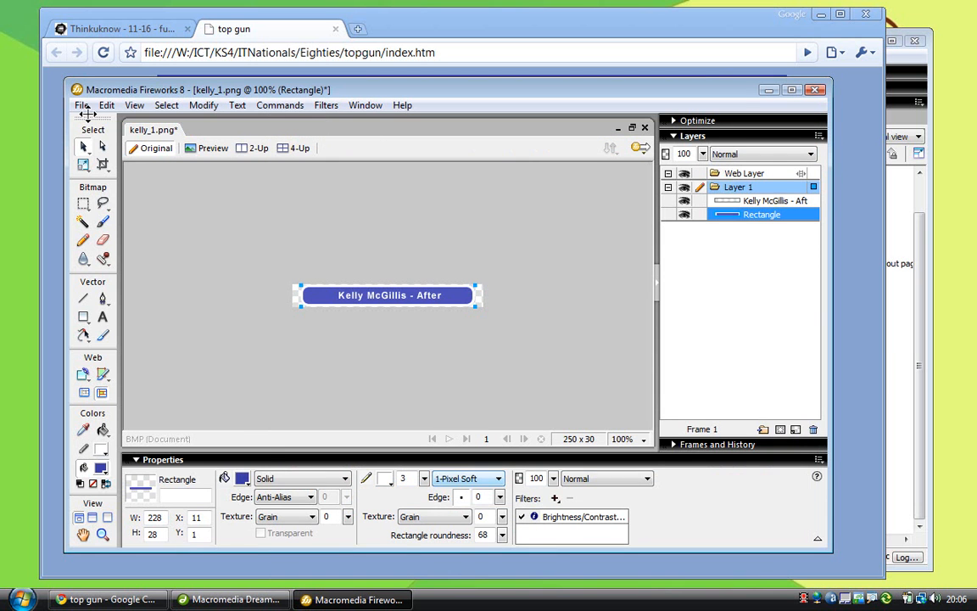
left_click(85, 110)
left_click(116, 247)
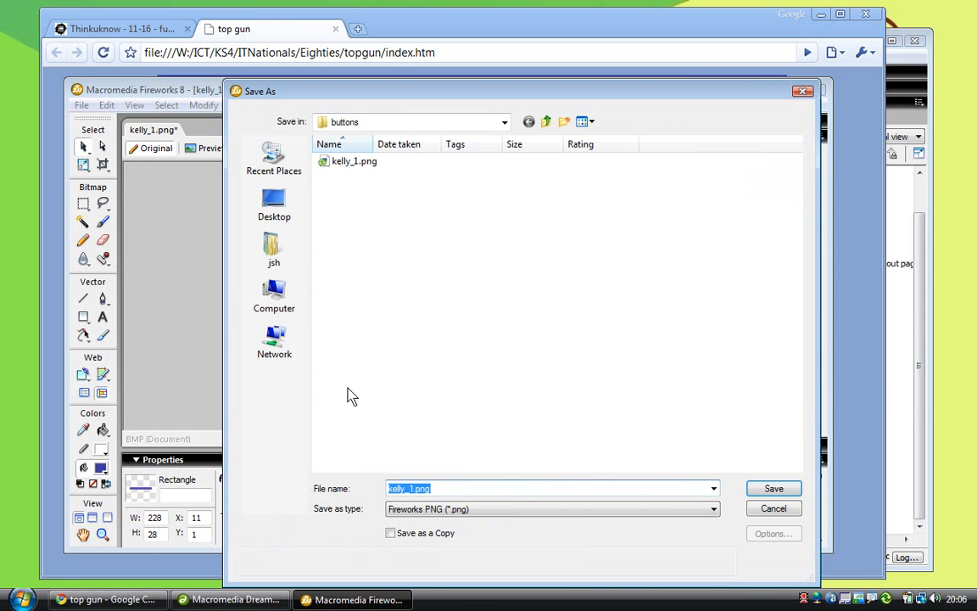
left_click(413, 488)
key("BackSpace")
type("2")
left_click(775, 488)
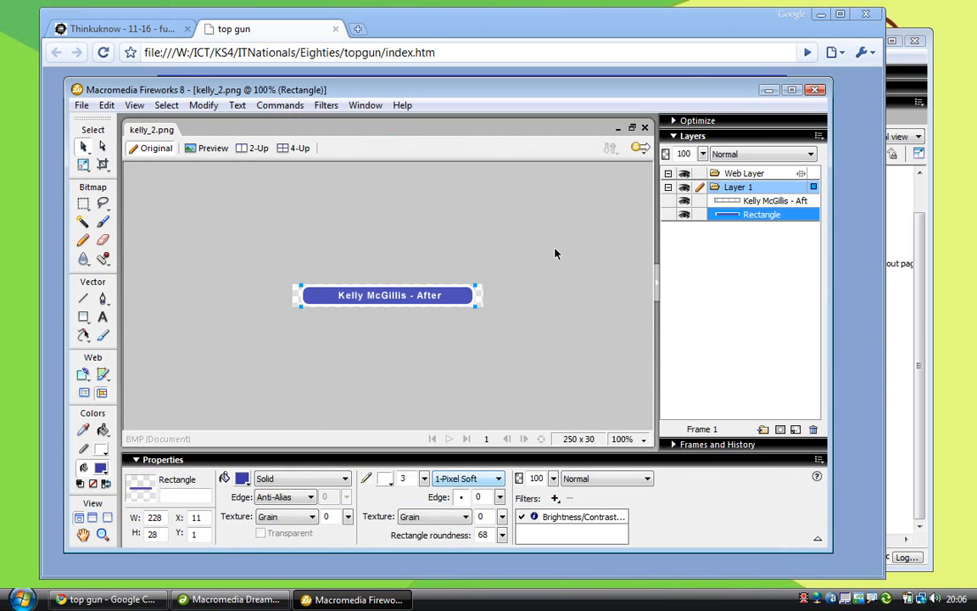
Step: Close the current document and reopen the recent files kelly_1.png and kelly_2.png
left_click(645, 128)
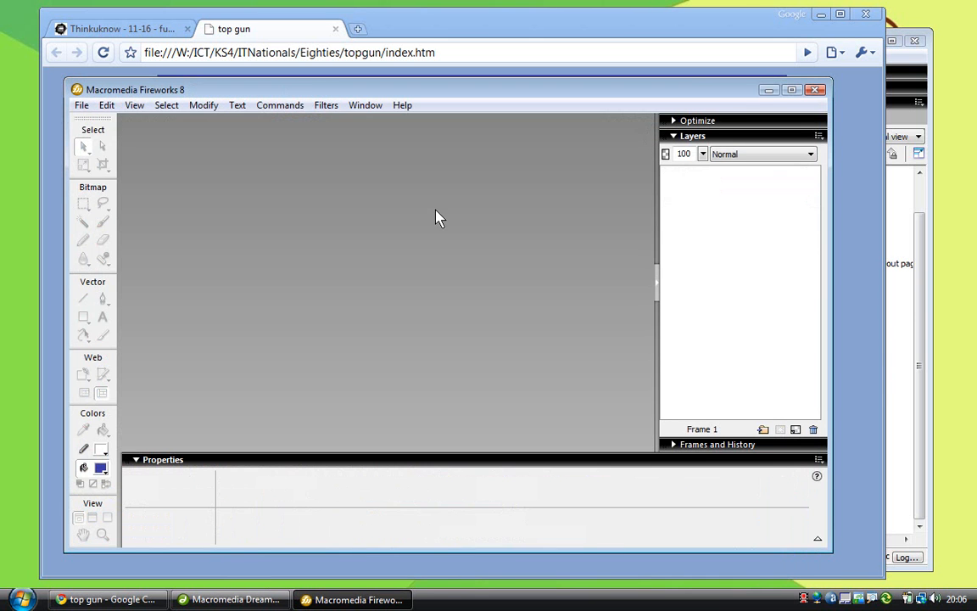
left_click(85, 107)
mouse_move(123, 156)
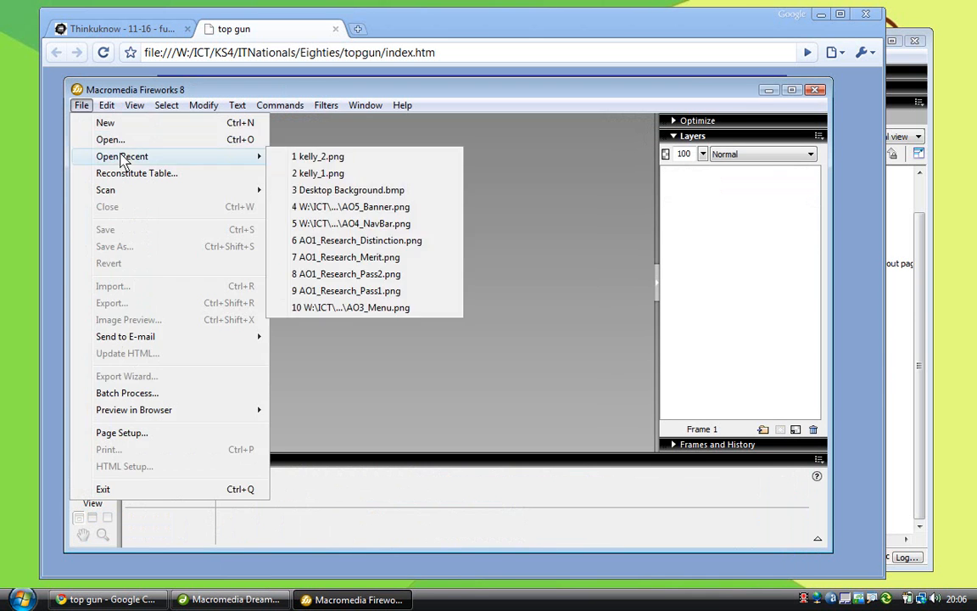
left_click(316, 172)
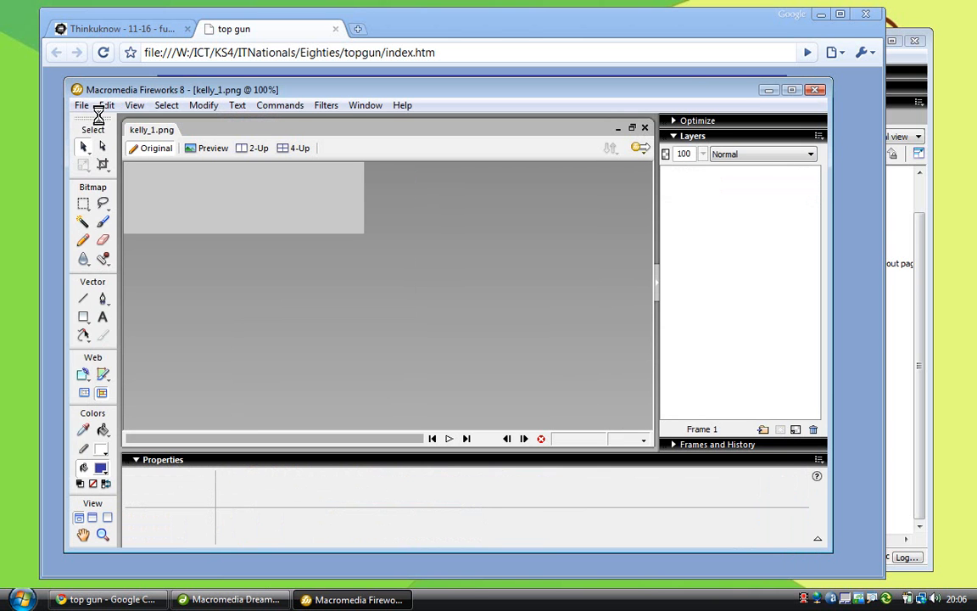
left_click(82, 107)
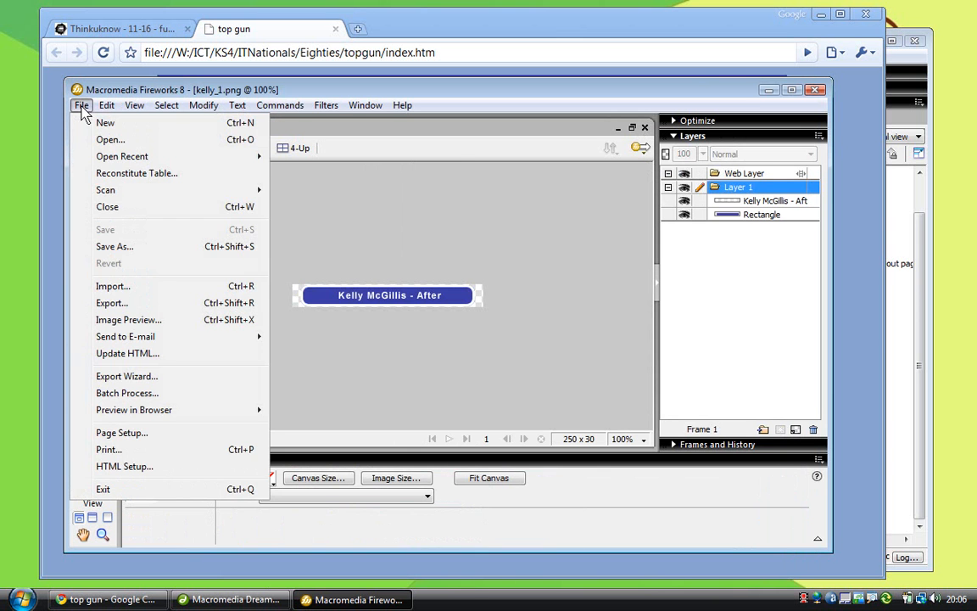
mouse_move(124, 157)
left_click(305, 175)
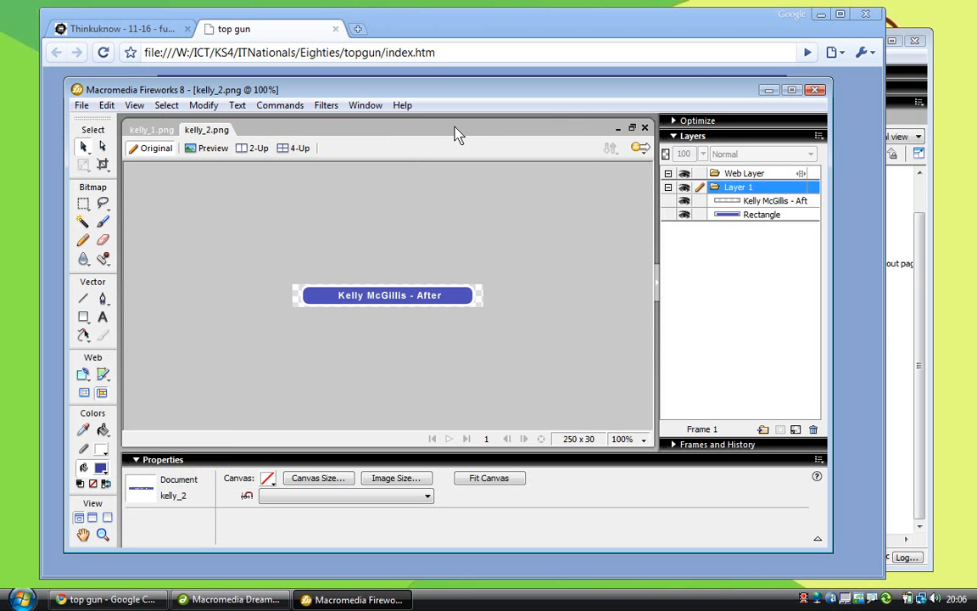
Step: Float the document windows, shrink kelly_2.png and place it beside kelly_1.png to compare the two button versions
left_click(632, 127)
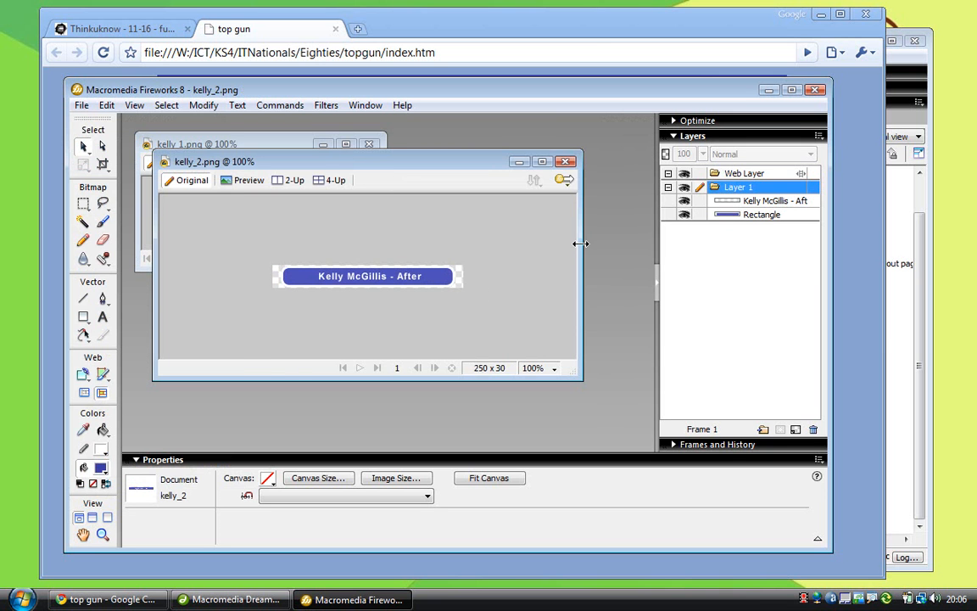
left_click_drag(582, 241, 481, 242)
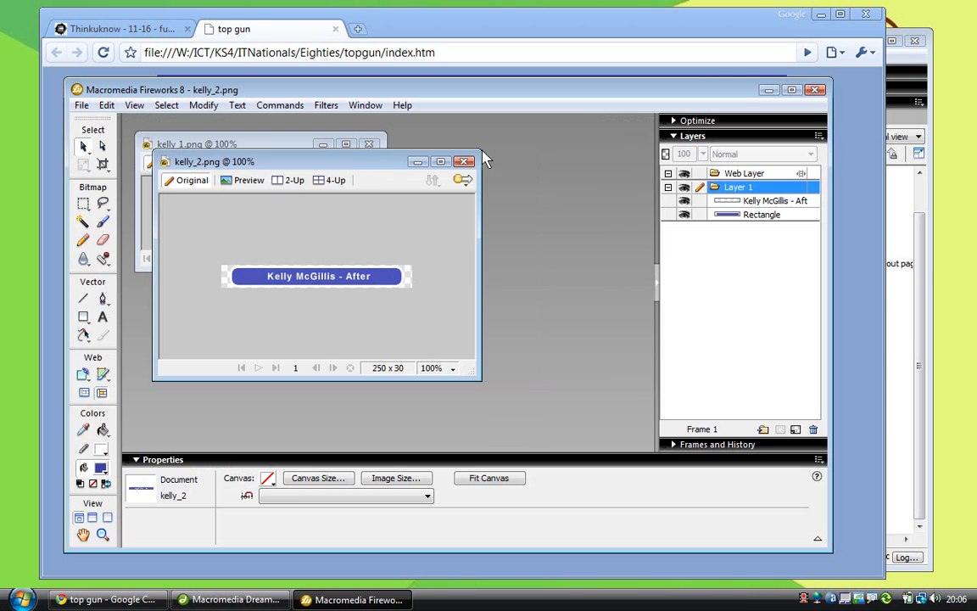
left_click_drag(342, 157, 454, 145)
left_click_drag(584, 360, 563, 300)
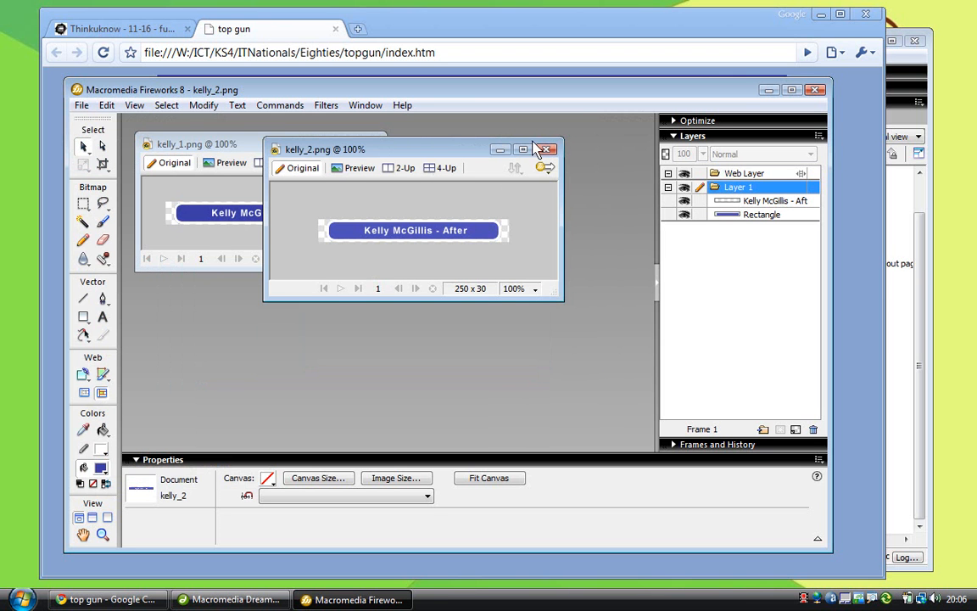
left_click_drag(454, 154, 526, 149)
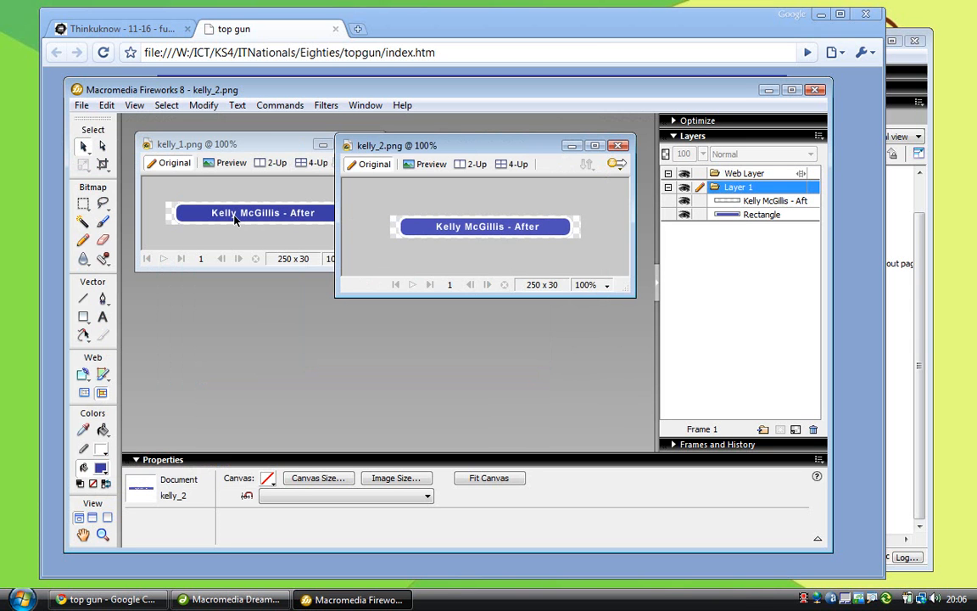
left_click(423, 235)
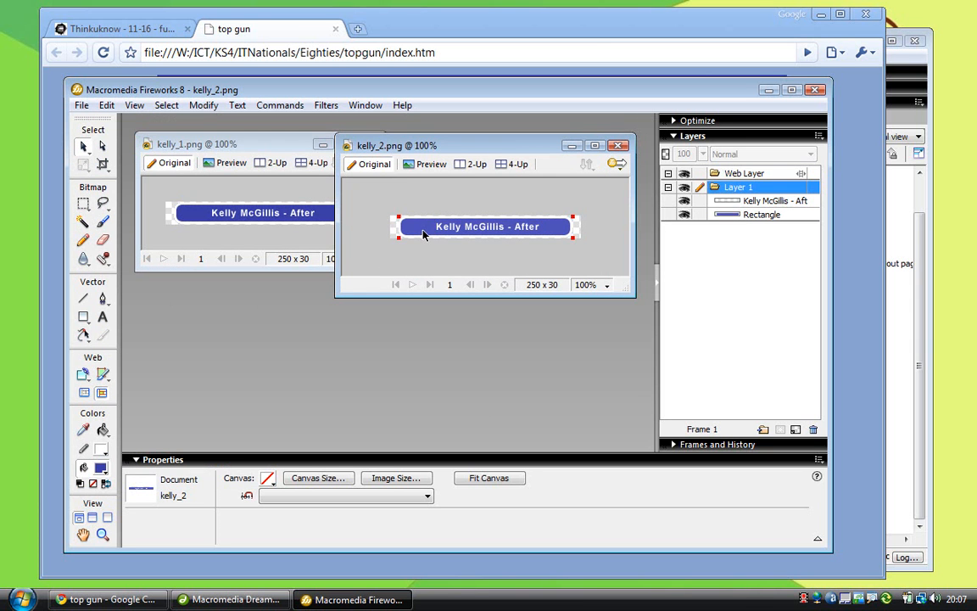